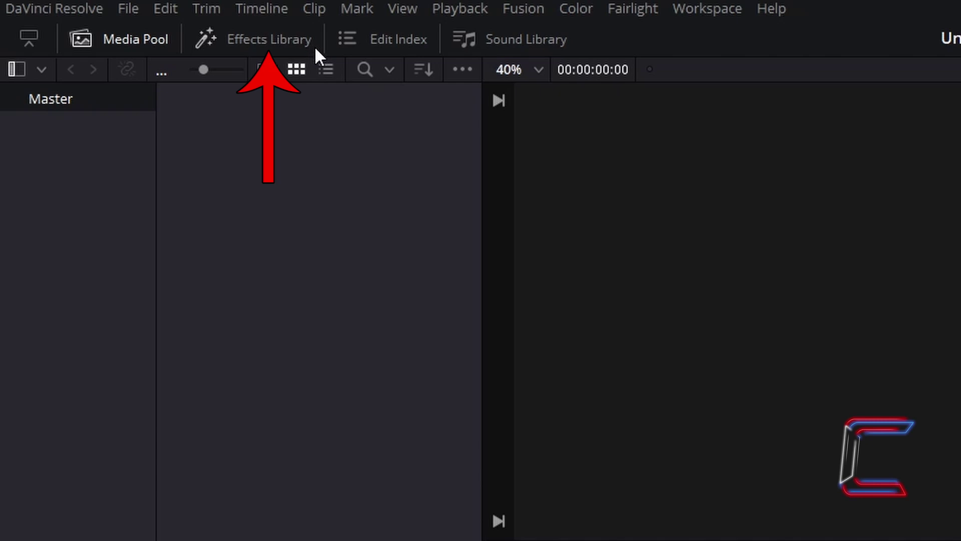
# Drag a Solid Color generator from the Effects Library's Generators onto the Video 1 track.
pyautogui.click(315, 46)
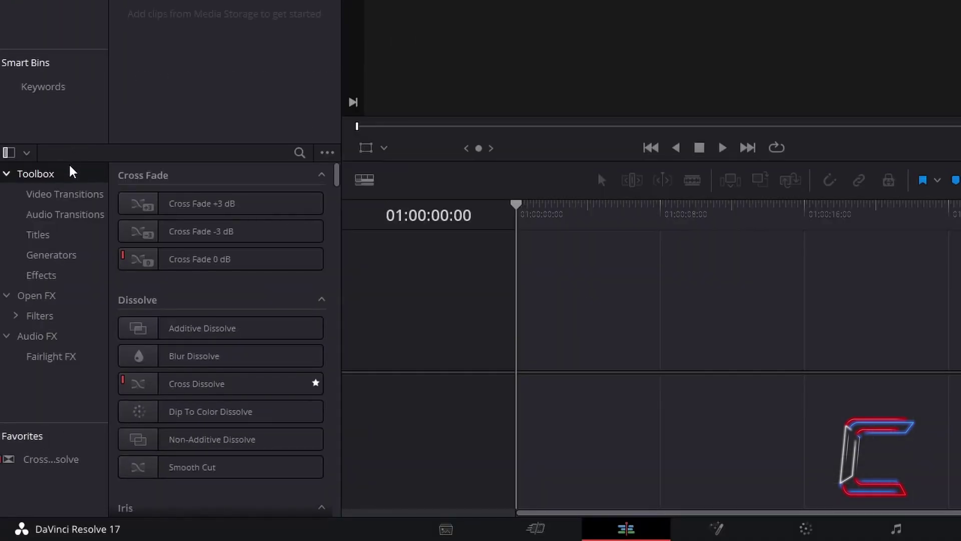
pyautogui.click(89, 260)
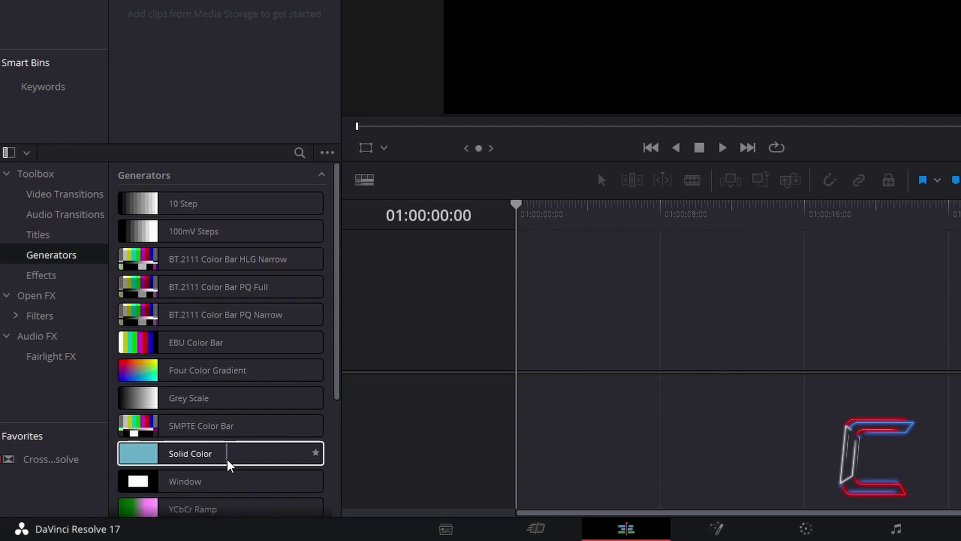
pyautogui.moveTo(228, 464); pyautogui.dragTo(524, 346)
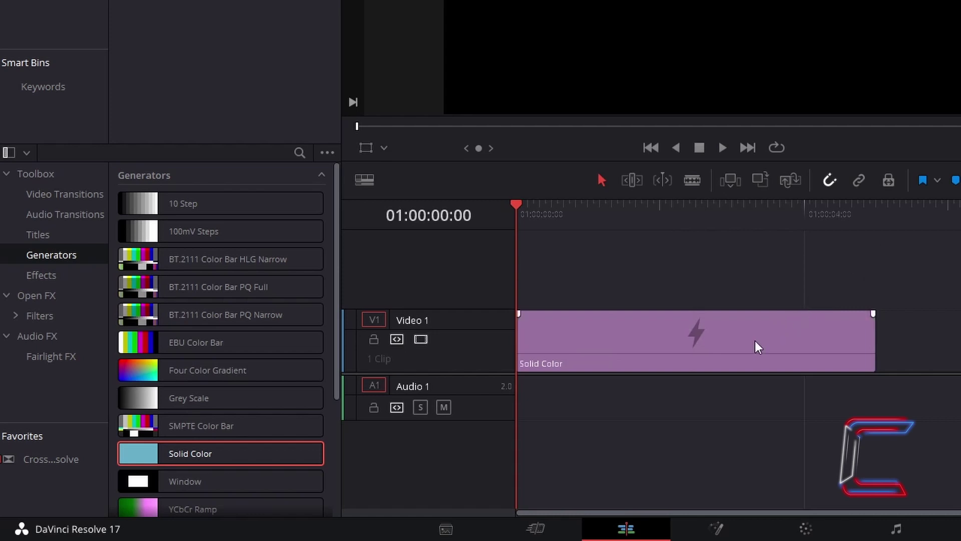
# Set the Solid Color clip's colour to #fcff15 in the Inspector.
pyautogui.click(755, 340)
pyautogui.click(882, 17)
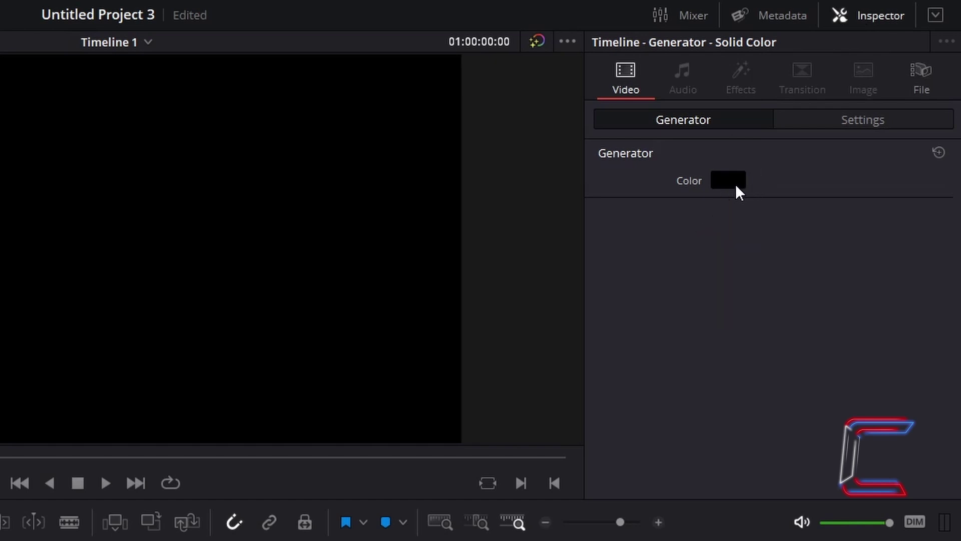
pyautogui.click(735, 184)
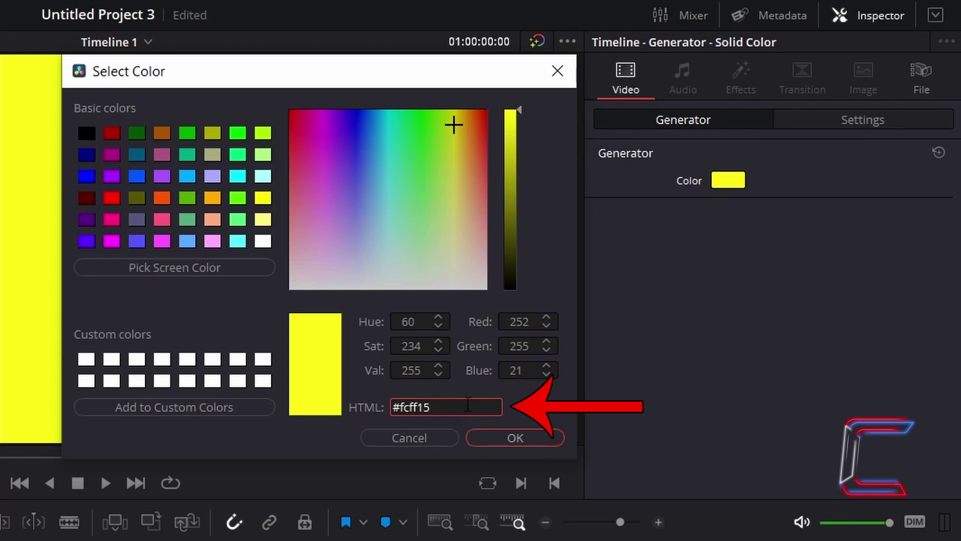
pyautogui.click(549, 443)
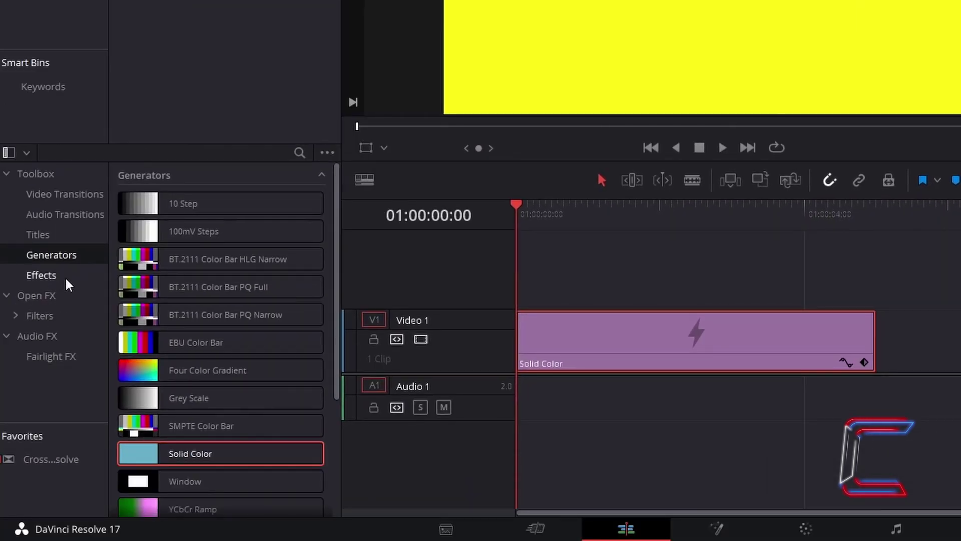
# Add a Fusion Composition clip on V2 and trim its end to match the yellow clip.
pyautogui.click(65, 279)
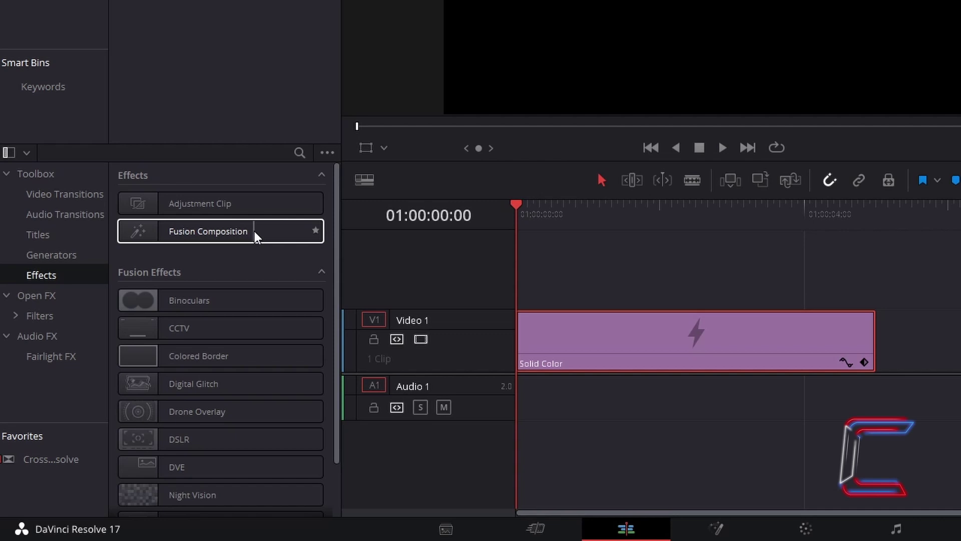
pyautogui.moveTo(254, 232); pyautogui.dragTo(526, 283)
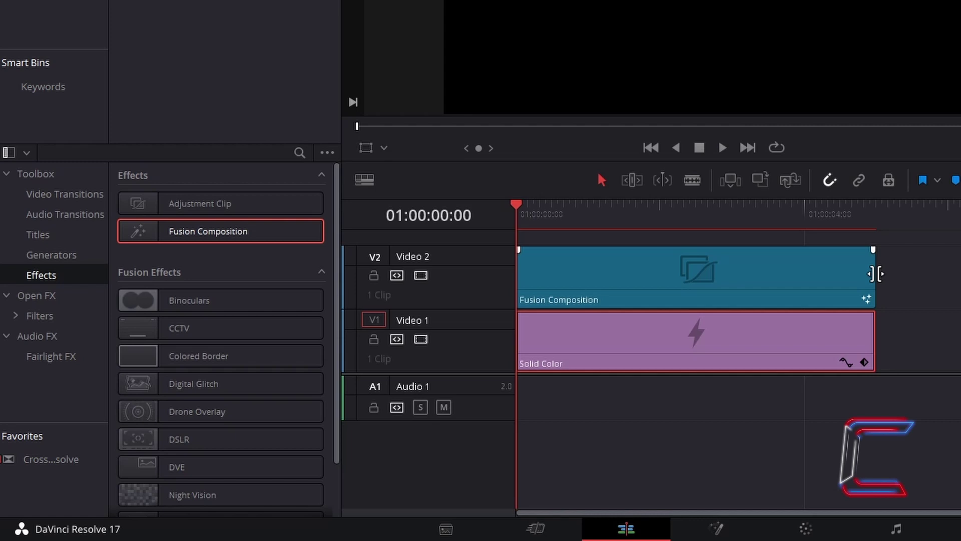
pyautogui.moveTo(875, 273)
pyautogui.mouseDown()
pyautogui.moveTo(945, 273)
pyautogui.moveTo(835, 273)
pyautogui.moveTo(877, 266)
pyautogui.mouseUp()
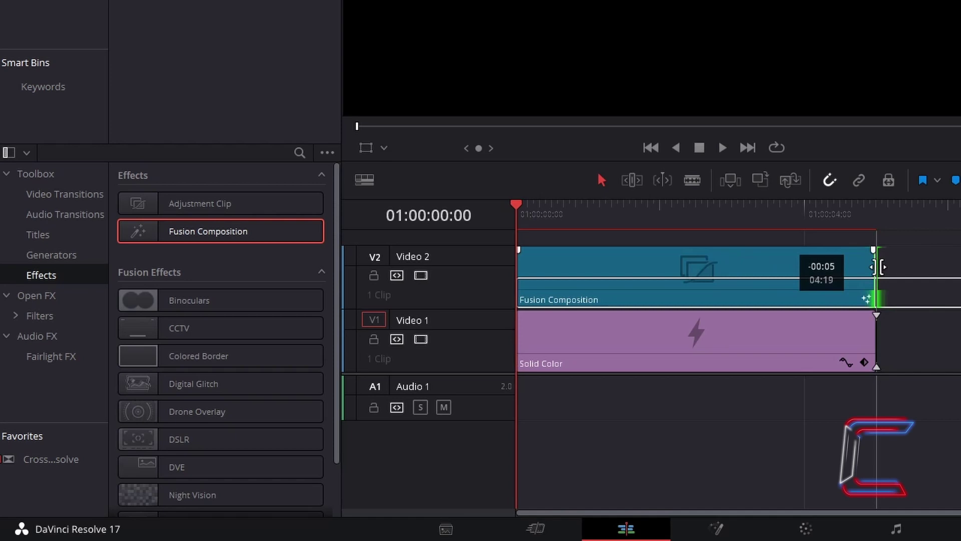
pyautogui.moveTo(878, 267); pyautogui.dragTo(877, 267)
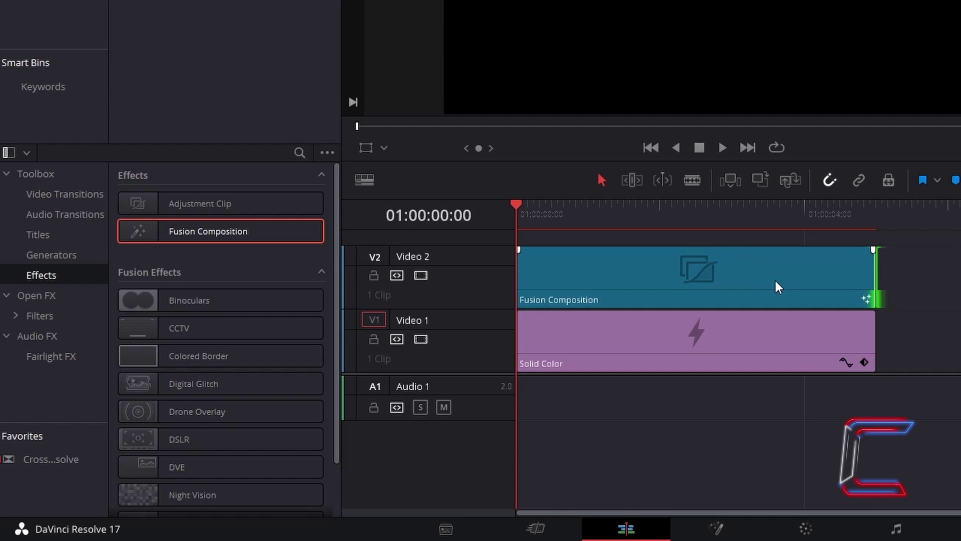
# Open the Fusion Composition in the Fusion page and add a Rectangle node on the graph's left.
pyautogui.rightClick(774, 279)
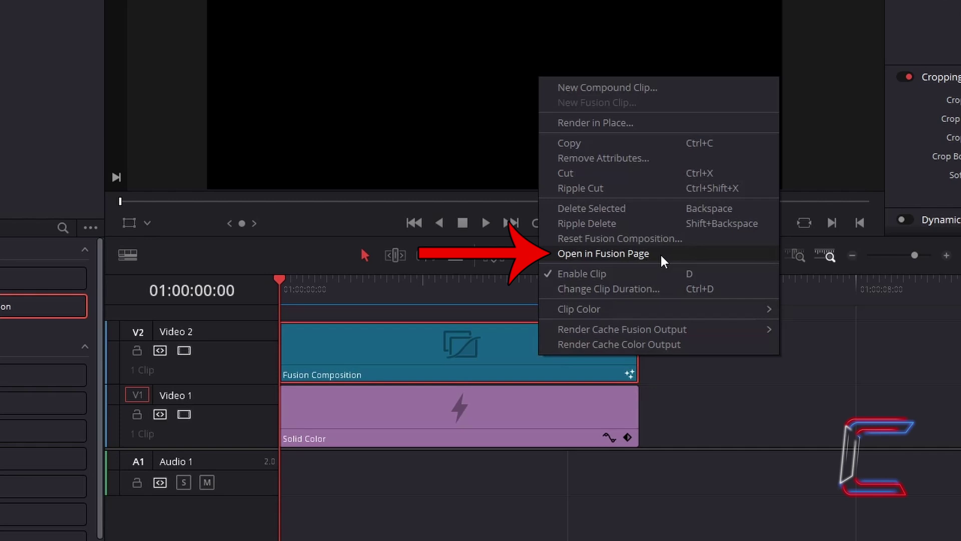
pyautogui.click(660, 254)
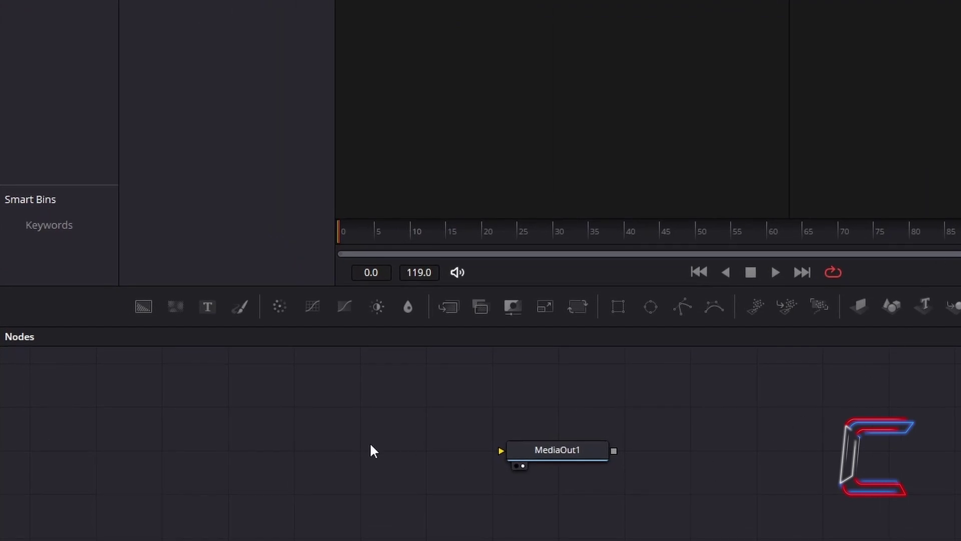
pyautogui.hotkey('shift', 'space')
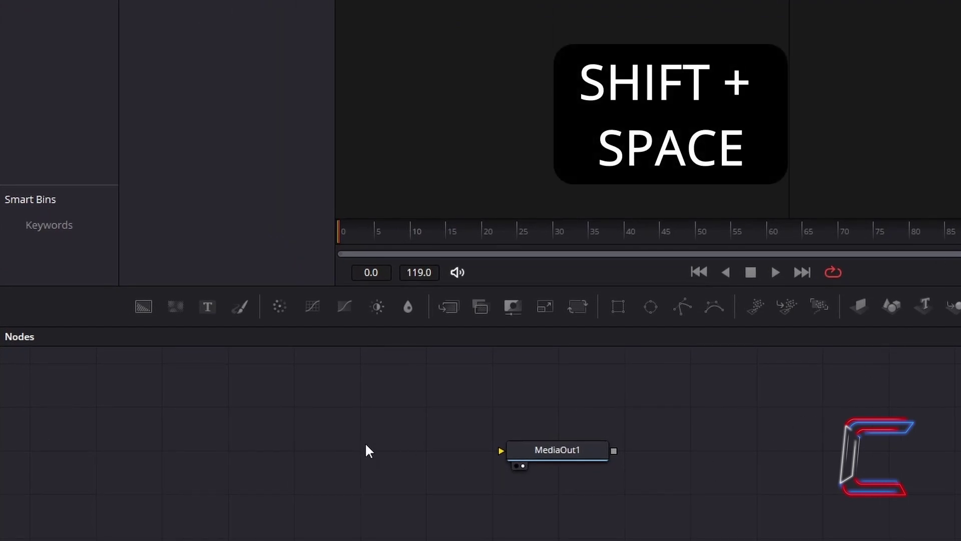
pyautogui.write('Transform')
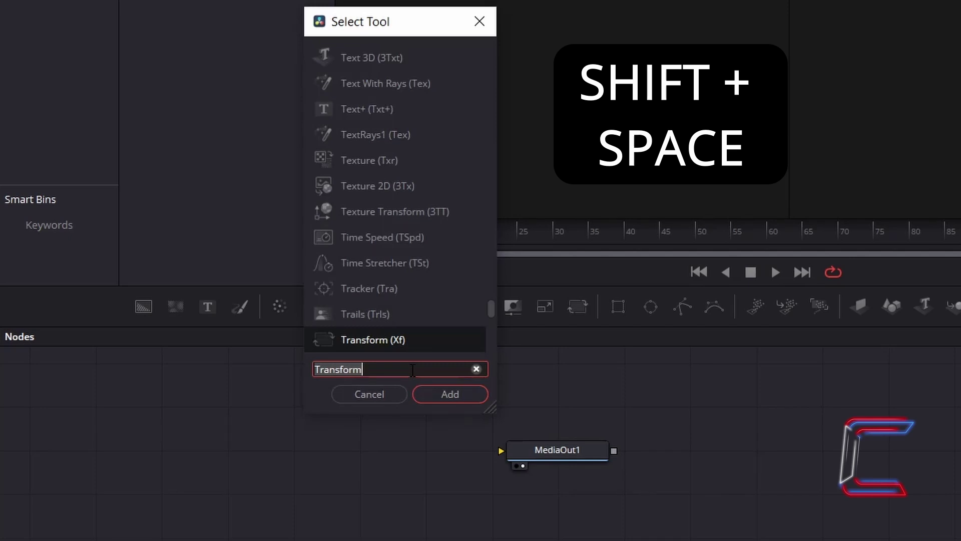
pyautogui.write('Rectangle')
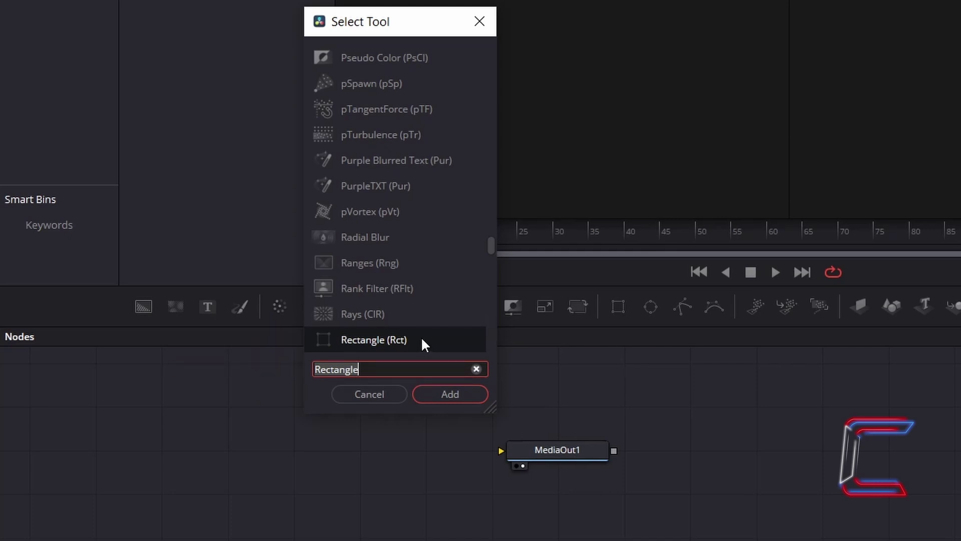
pyautogui.click(464, 394)
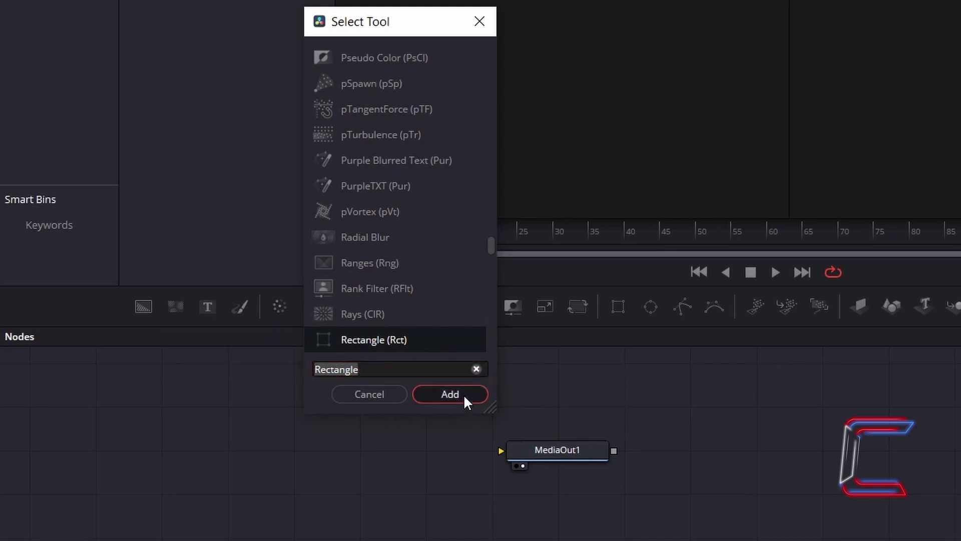
pyautogui.moveTo(464, 395); pyautogui.dragTo(42, 383)
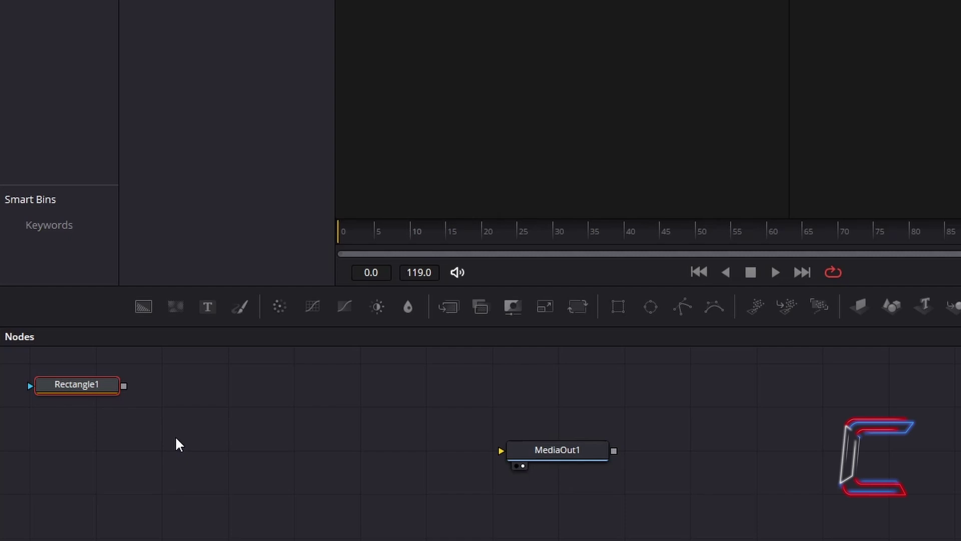
# Add a Background node, mask it with Rectangle1, and connect it to MediaOut1.
pyautogui.hotkey('shift', 'space')
pyautogui.write('Background')
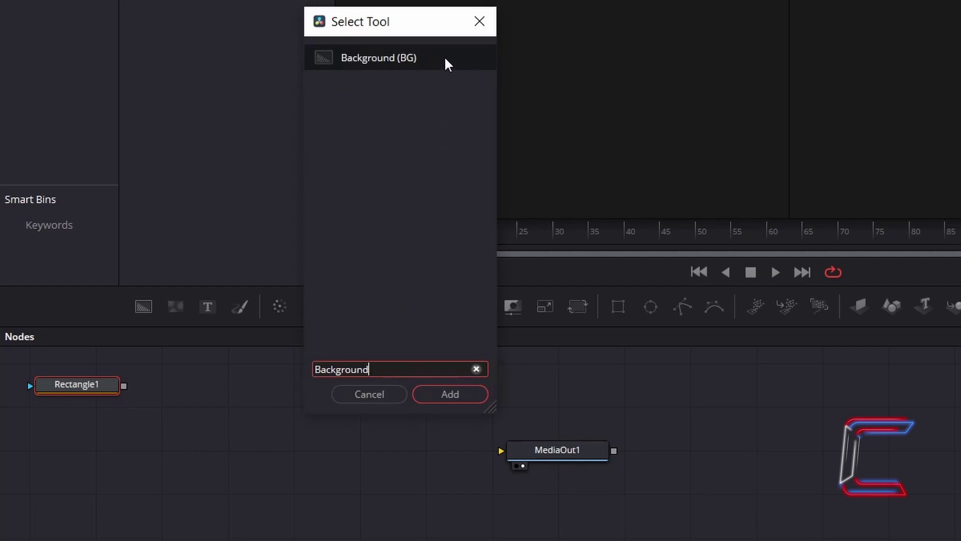
pyautogui.click(452, 394)
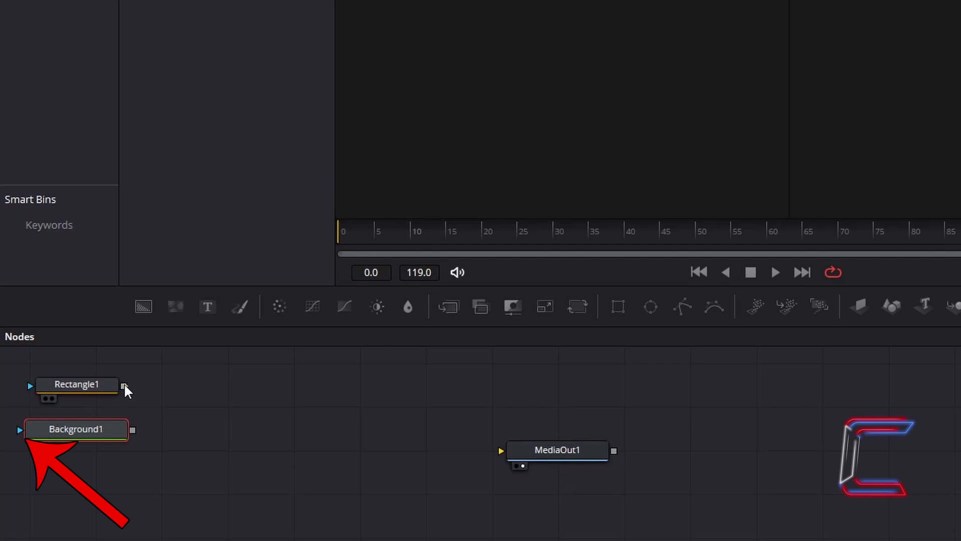
pyautogui.moveTo(124, 386); pyautogui.dragTo(20, 429)
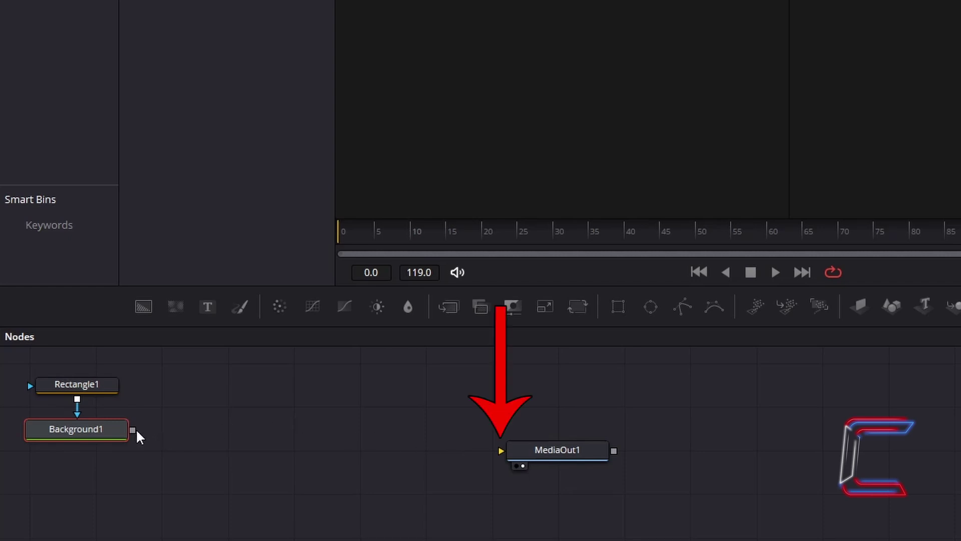
pyautogui.moveTo(133, 430); pyautogui.dragTo(502, 451)
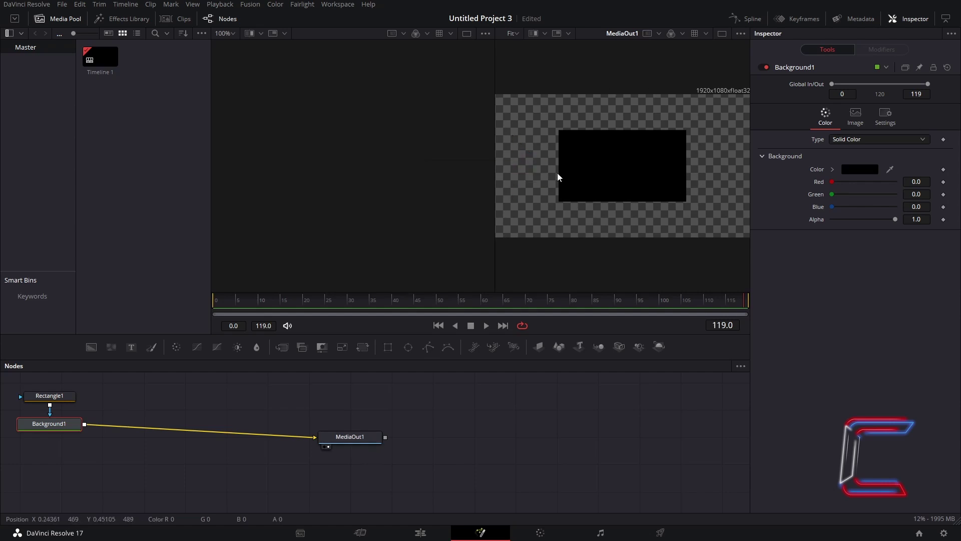
# Set Rectangle1's Width and Height to 0.1 in the Inspector.
pyautogui.click(71, 396)
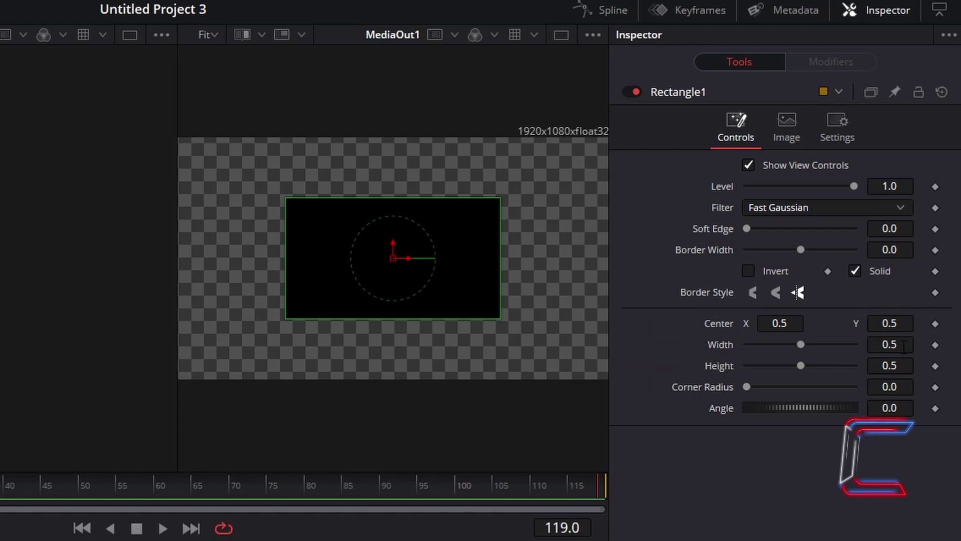
pyautogui.click(903, 347)
pyautogui.press('BackSpace')
pyautogui.write('1')
pyautogui.press('Tab')
pyautogui.press('BackSpace')
pyautogui.write('1')
pyautogui.press('Tab')
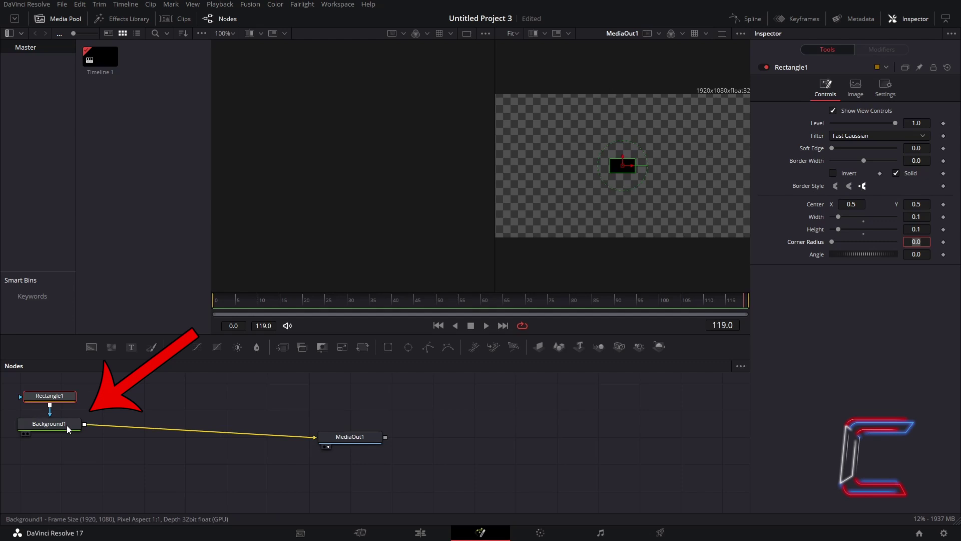
pyautogui.click(67, 425)
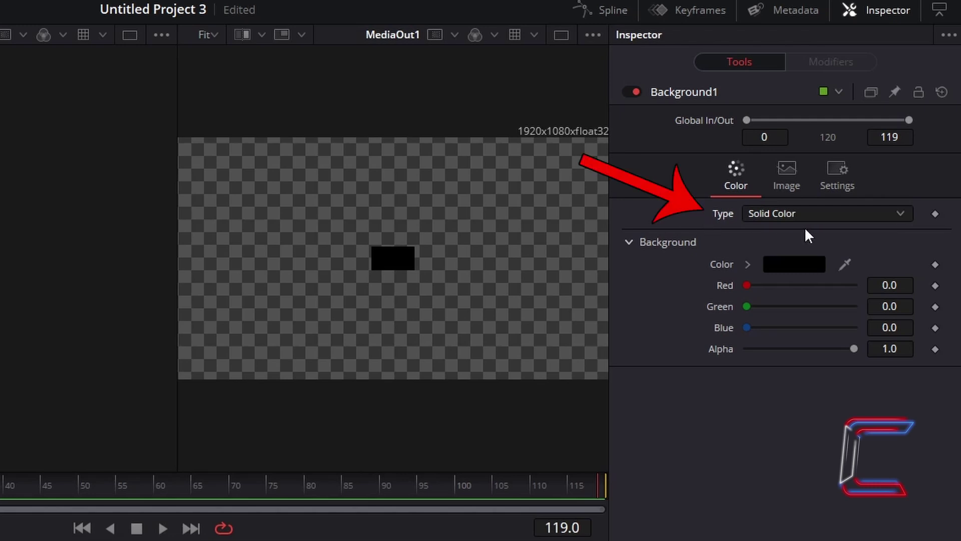
# Make Background1 a Gradient with an orange #d3581b start colour.
pyautogui.click(847, 210)
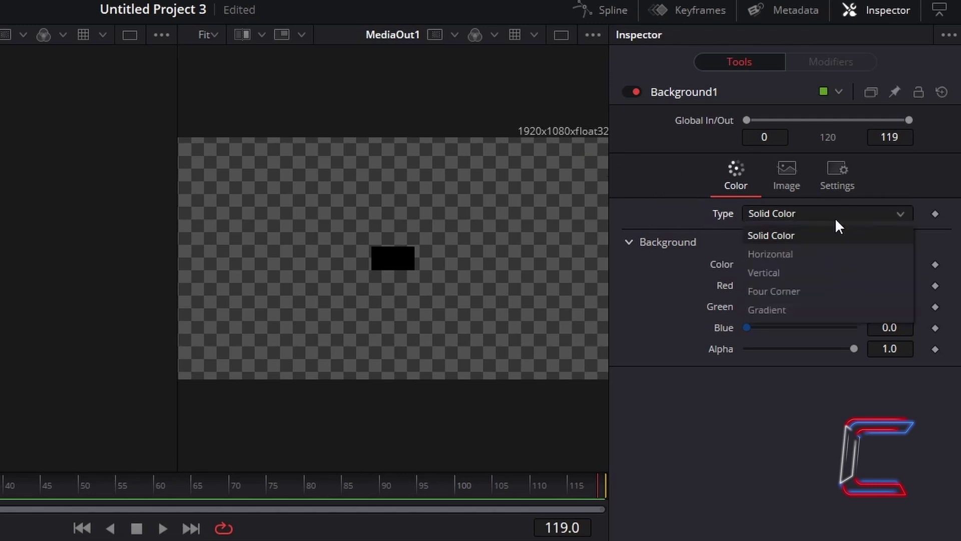
pyautogui.click(787, 312)
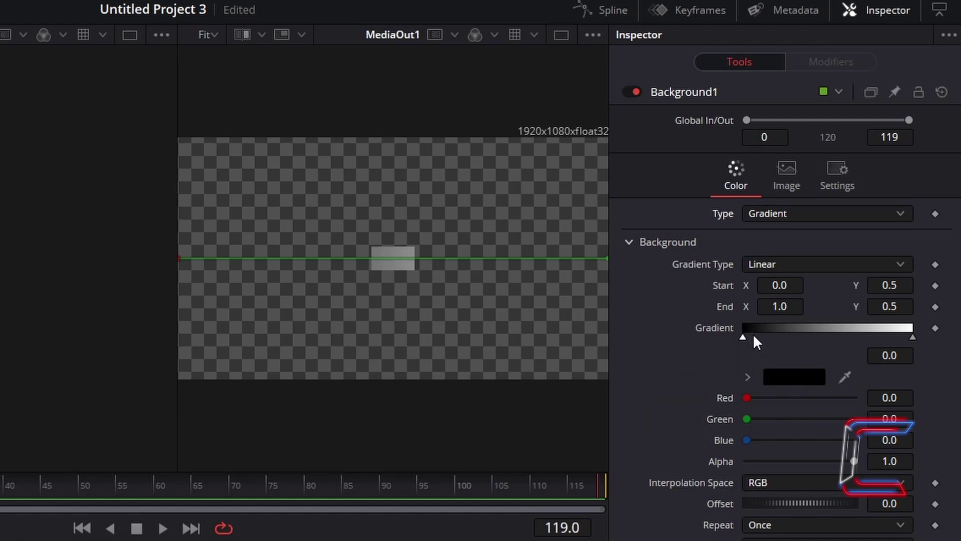
pyautogui.click(812, 378)
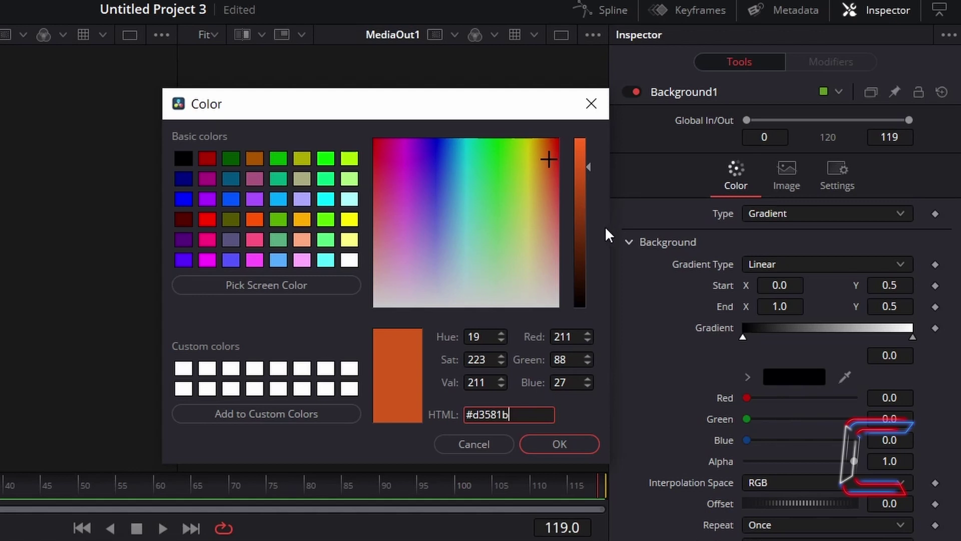
pyautogui.click(579, 443)
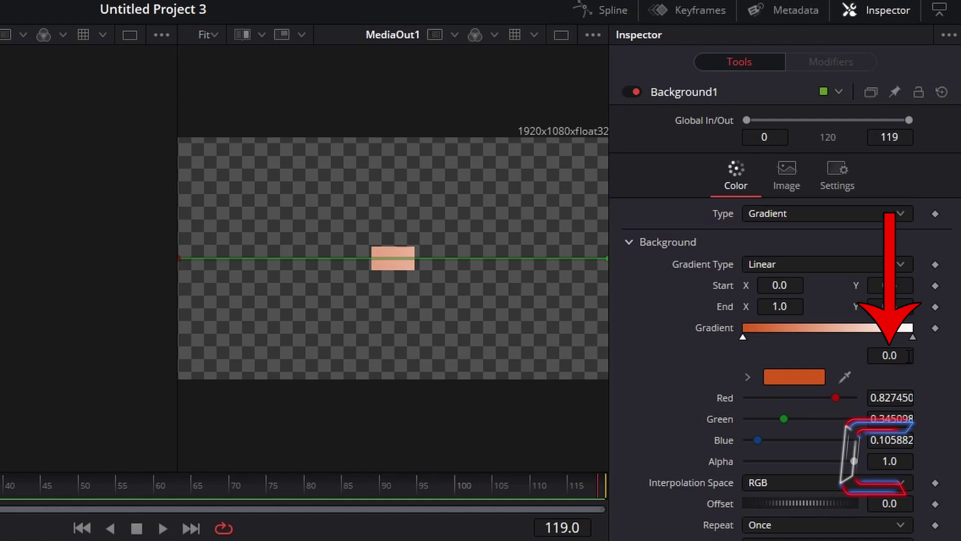
# Place the orange gradient stop at 0.5 and white at 0.65, and set Gradient Type to Radial.
pyautogui.click(909, 355)
pyautogui.write('0.5')
pyautogui.press('Tab')
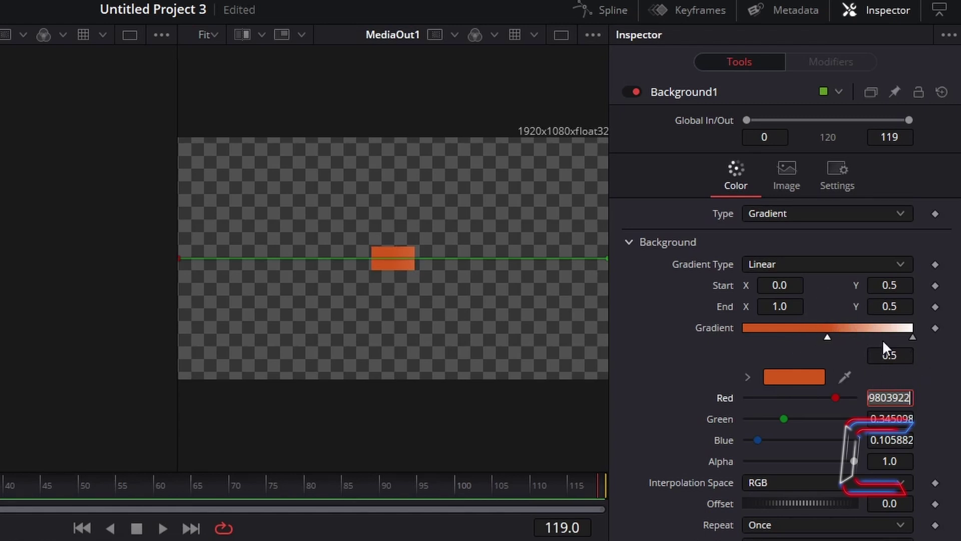
pyautogui.click(913, 338)
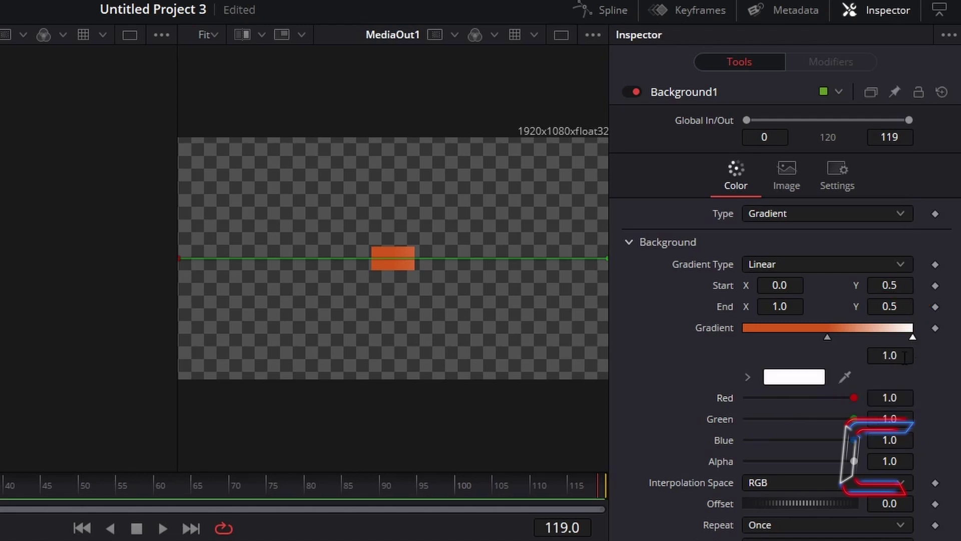
pyautogui.click(905, 357)
pyautogui.write('.65')
pyautogui.press('Tab')
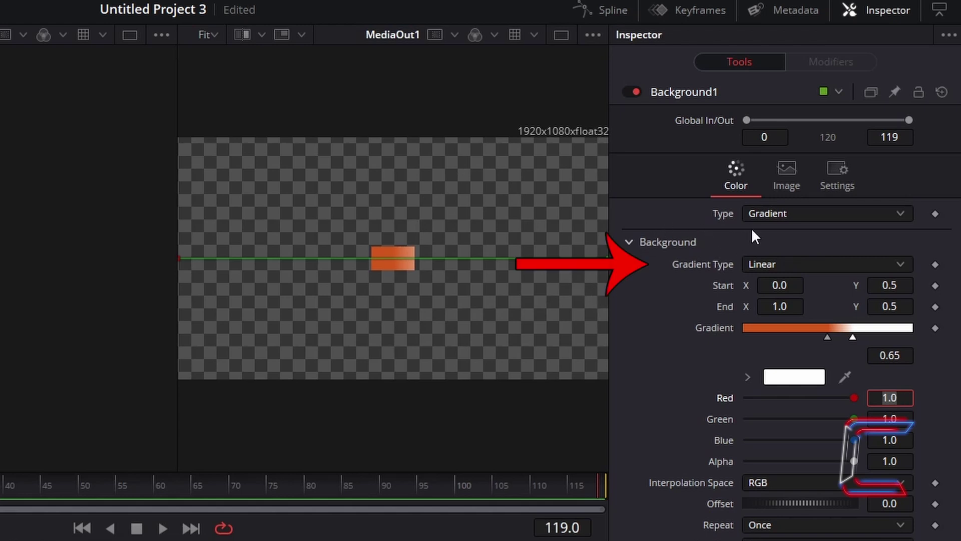
pyautogui.click(812, 265)
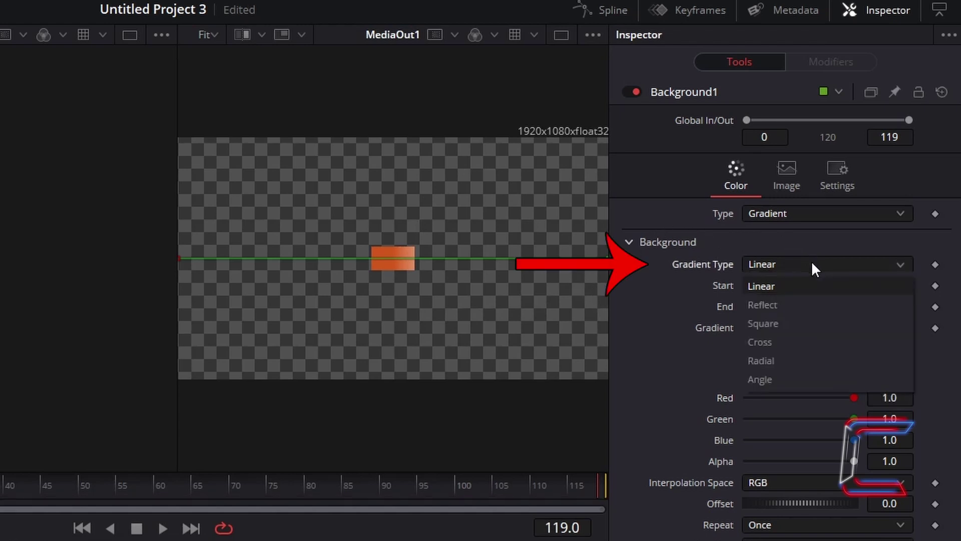
pyautogui.click(805, 362)
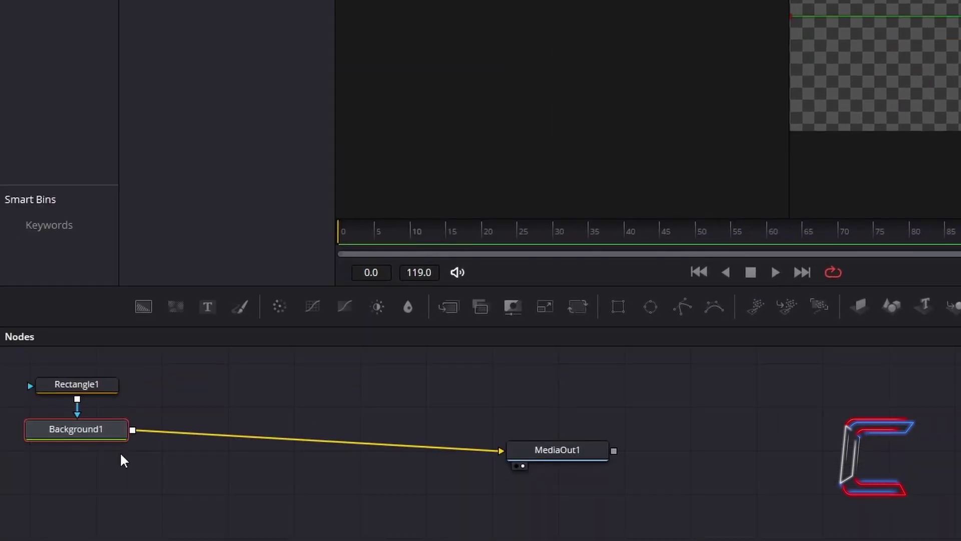
# Add a Duplicate node after Background1.
pyautogui.hotkey('shift', 'space')
pyautogui.write('Duplicate')
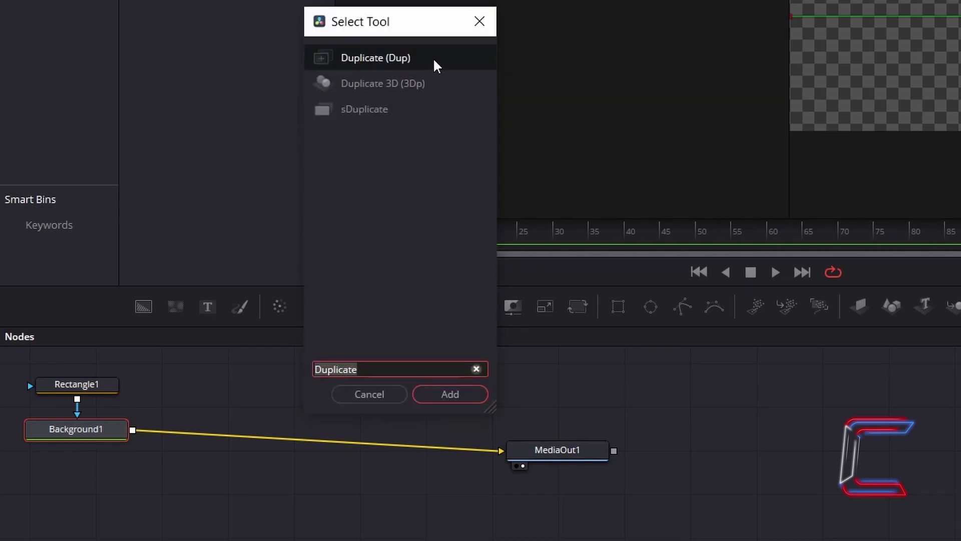
pyautogui.click(470, 397)
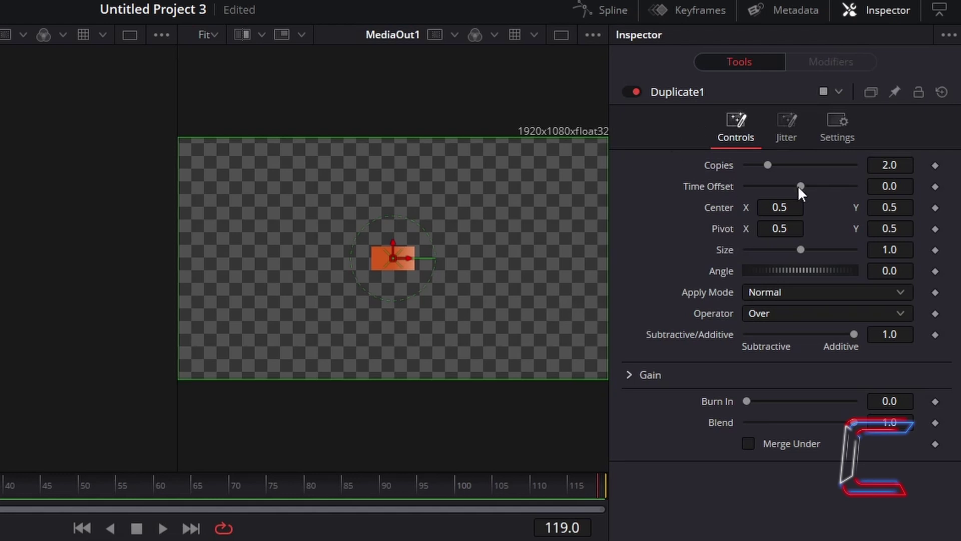
# Set Duplicate1 to 3 copies, a 120° angle, and the In operator.
pyautogui.click(910, 164)
pyautogui.write('3')
pyautogui.press('Return')
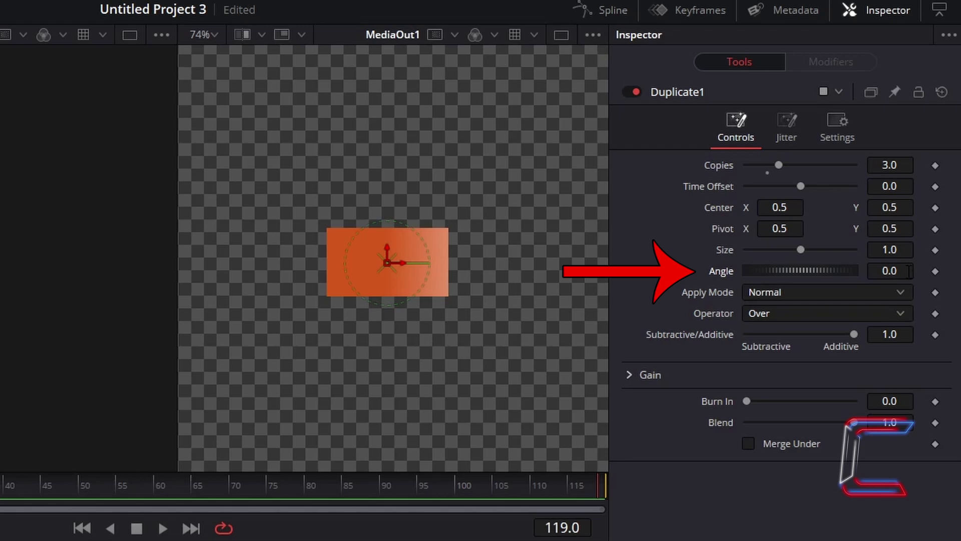
pyautogui.click(910, 271)
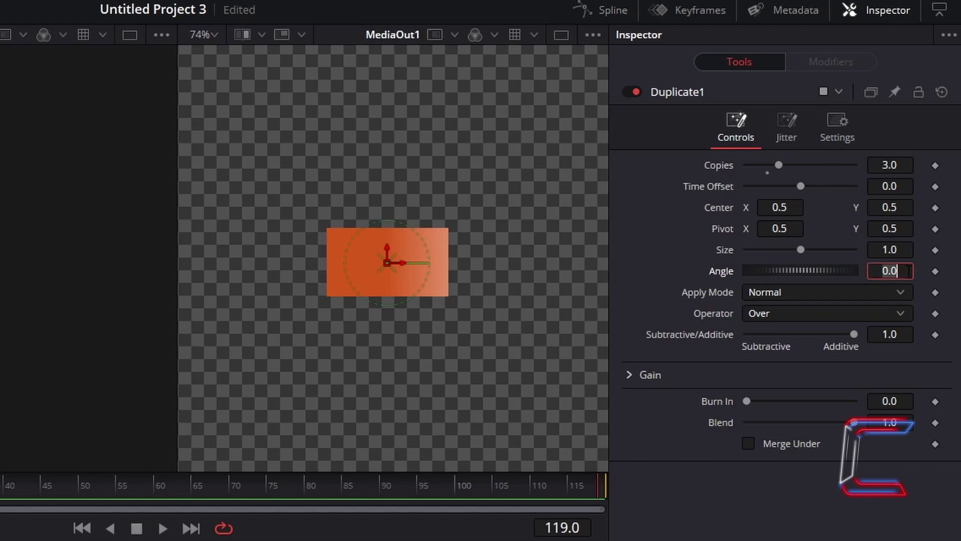
pyautogui.write('120')
pyautogui.press('Tab')
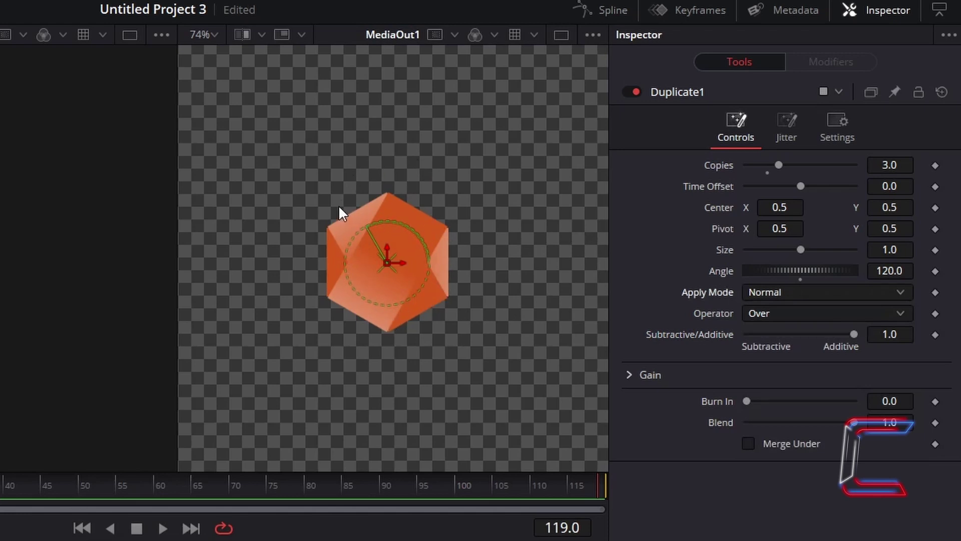
pyautogui.click(798, 317)
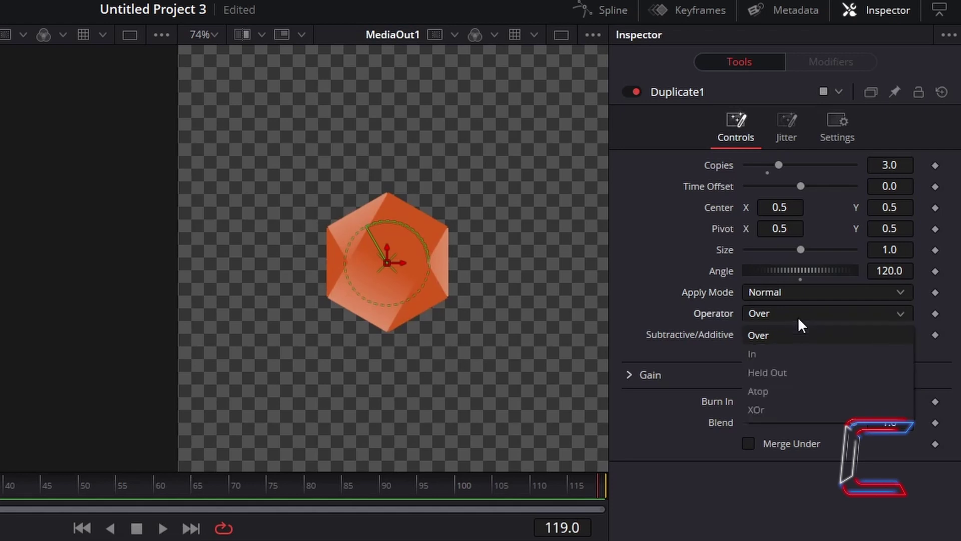
pyautogui.click(796, 348)
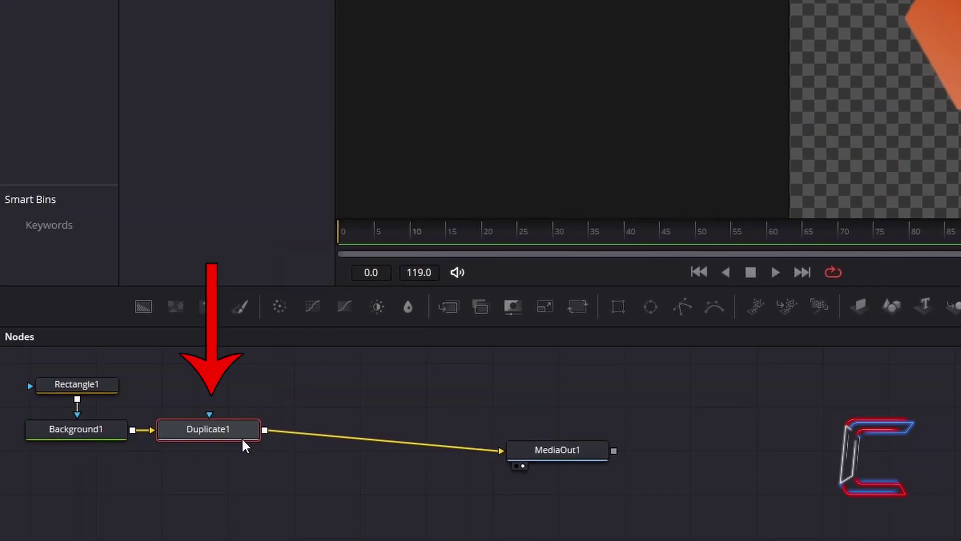
# Add a Transform node after Duplicate1.
pyautogui.hotkey('shift', 'space')
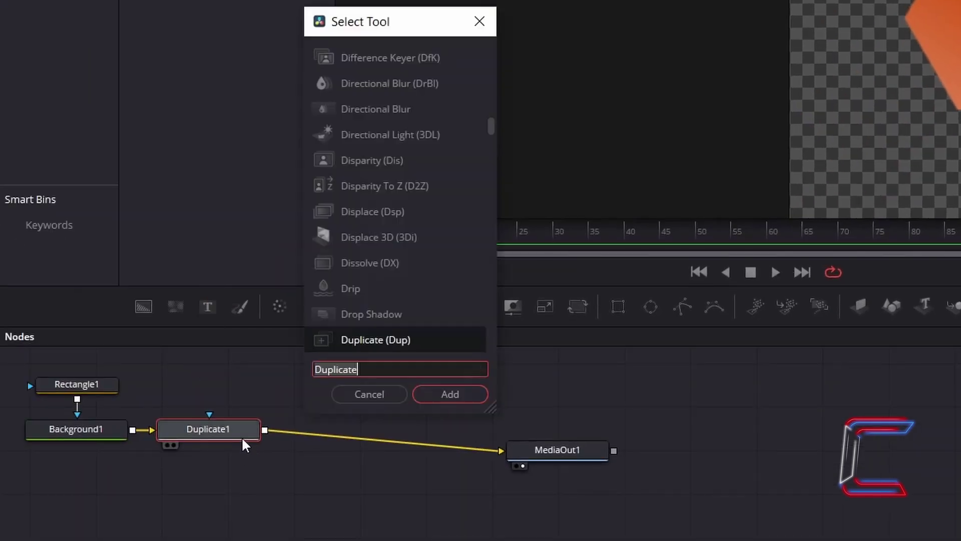
pyautogui.write('Transform')
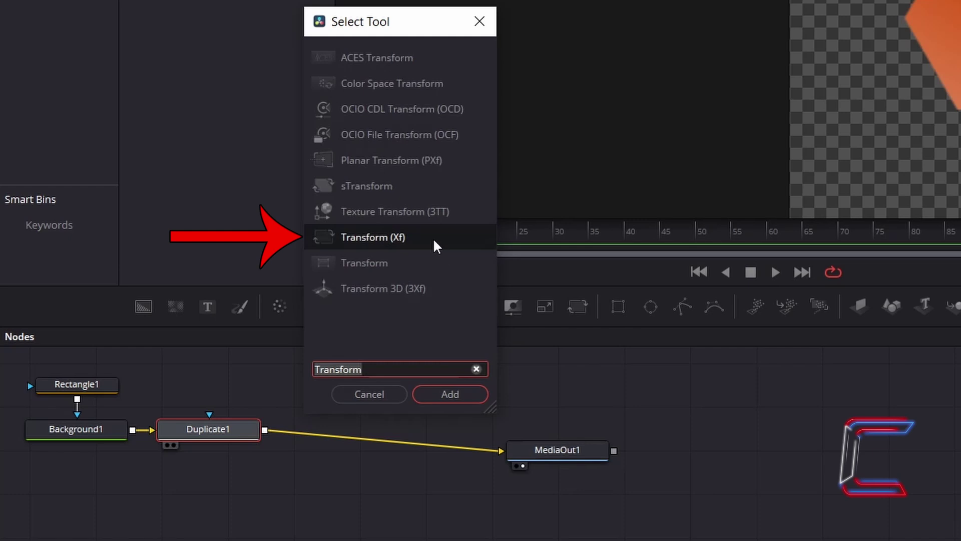
pyautogui.click(467, 389)
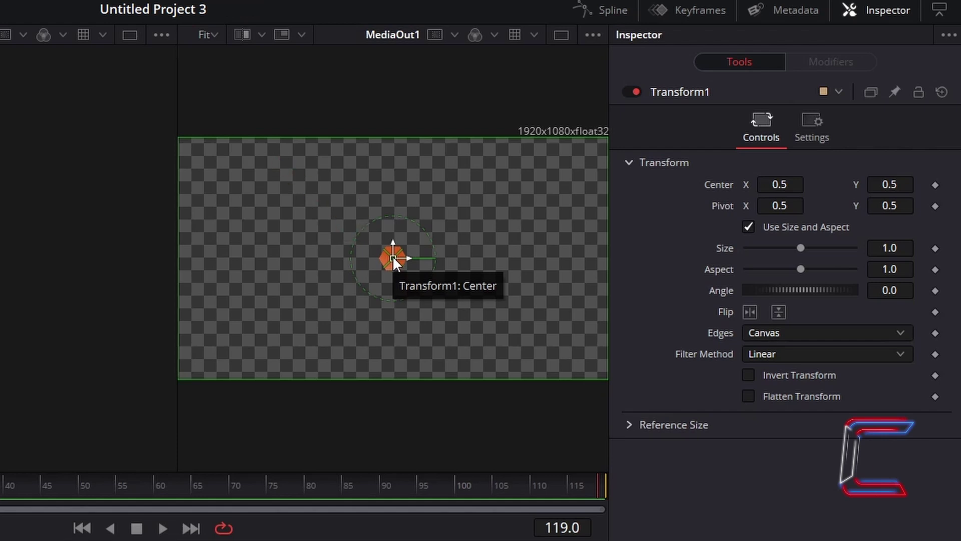
# Drag the hexagon toward the top-left corner and set the Transform angle to 90.
pyautogui.moveTo(393, 257); pyautogui.dragTo(195, 156)
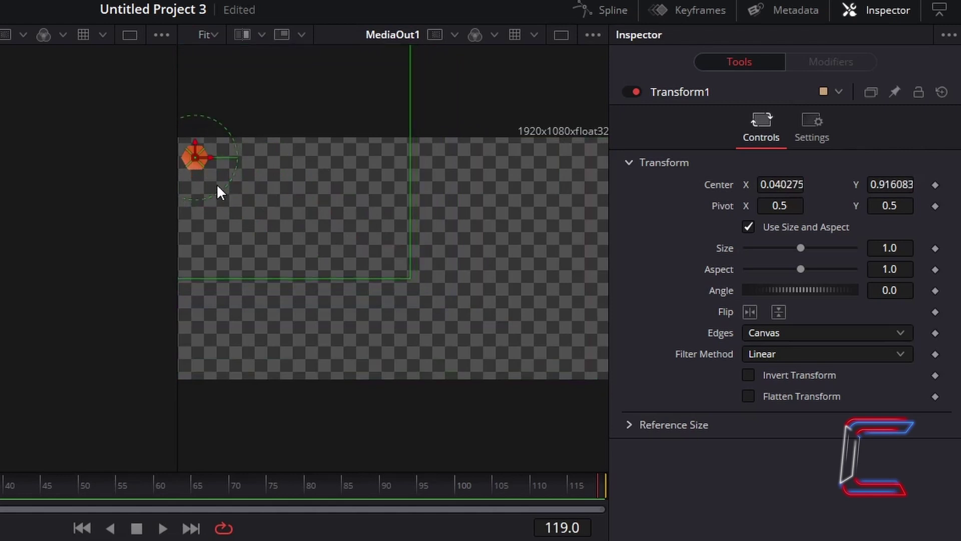
pyautogui.hotkey('ctrl', 'z')
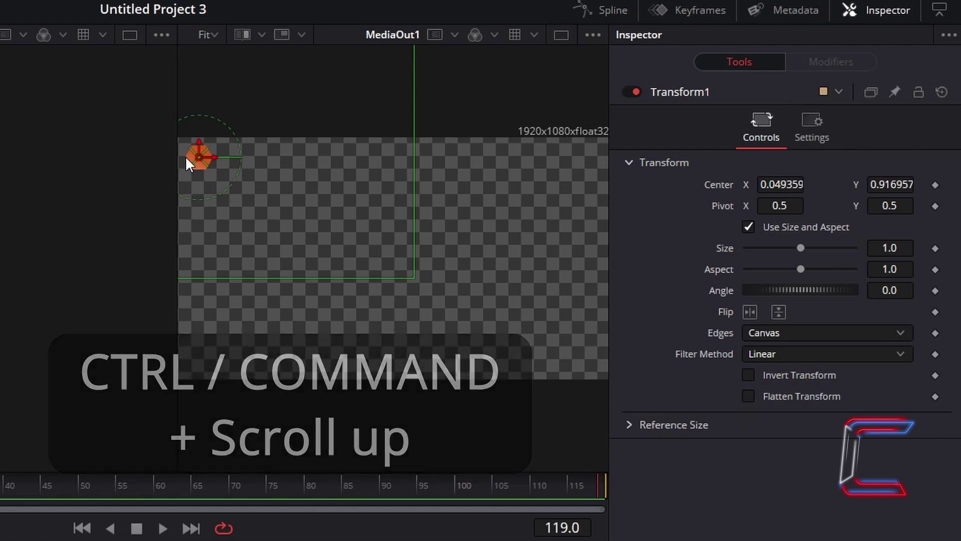
pyautogui.scroll(2, 185, 158)
pyautogui.scroll(4, 186, 158)
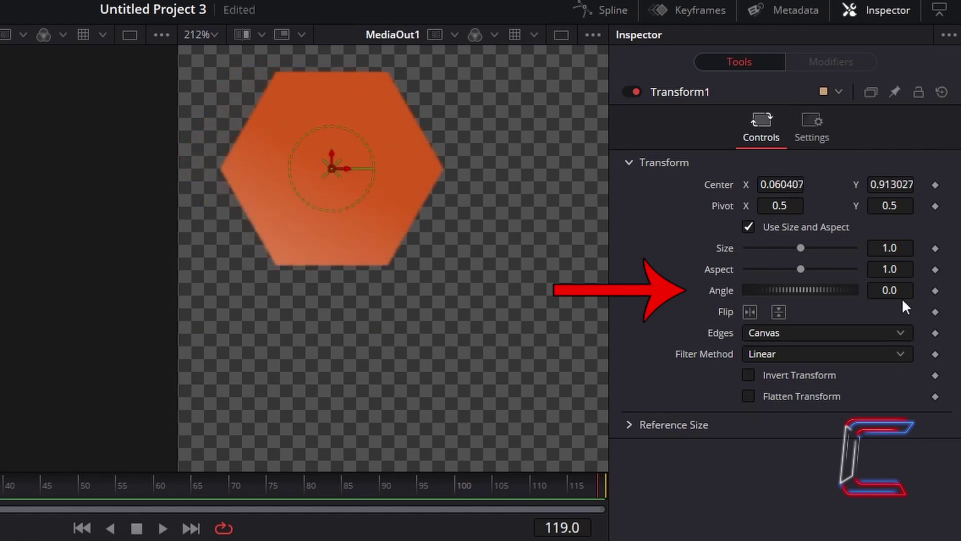
pyautogui.click(908, 293)
pyautogui.write('90')
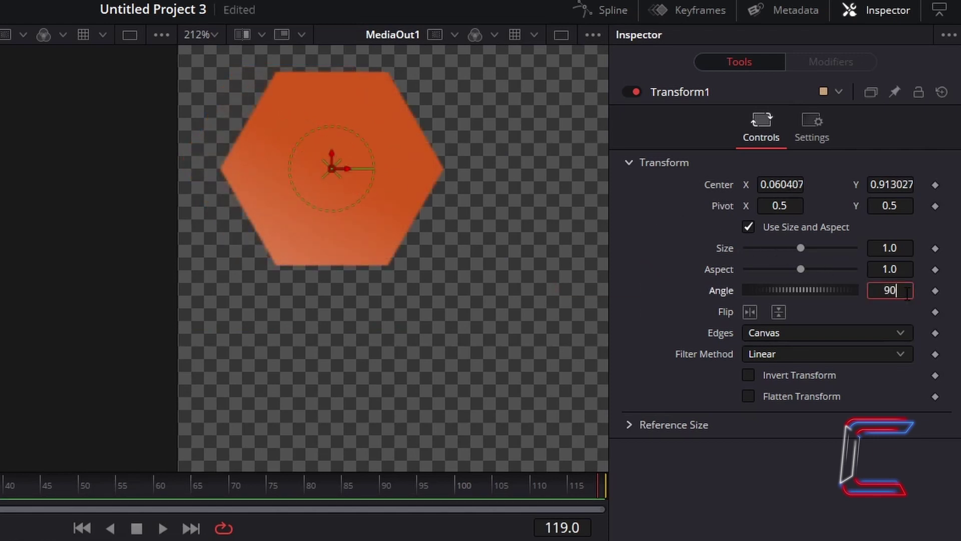
pyautogui.press('Tab')
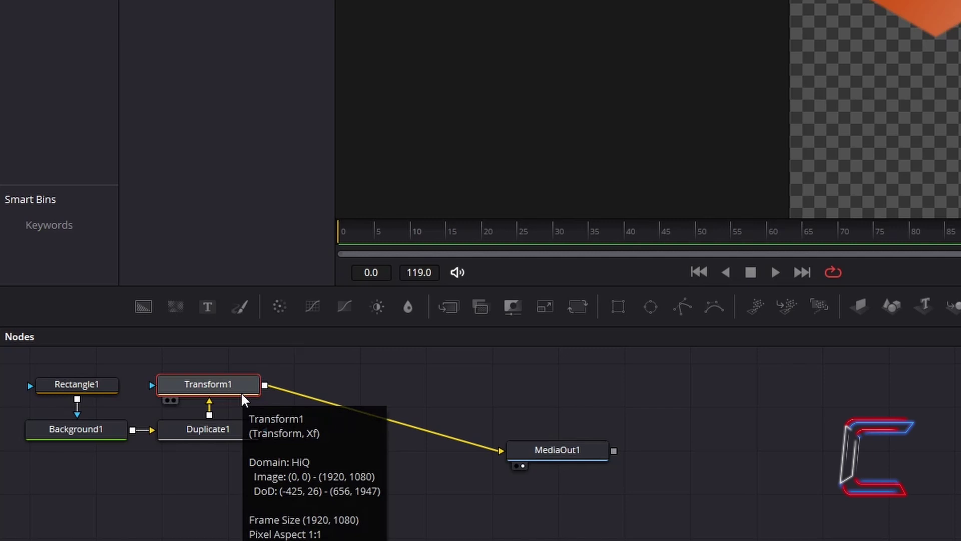
# Add a Shadow node after Transform1 with Shadow Offset 0.495/0.505.
pyautogui.hotkey('shift', 'space')
pyautogui.write('Shadow')
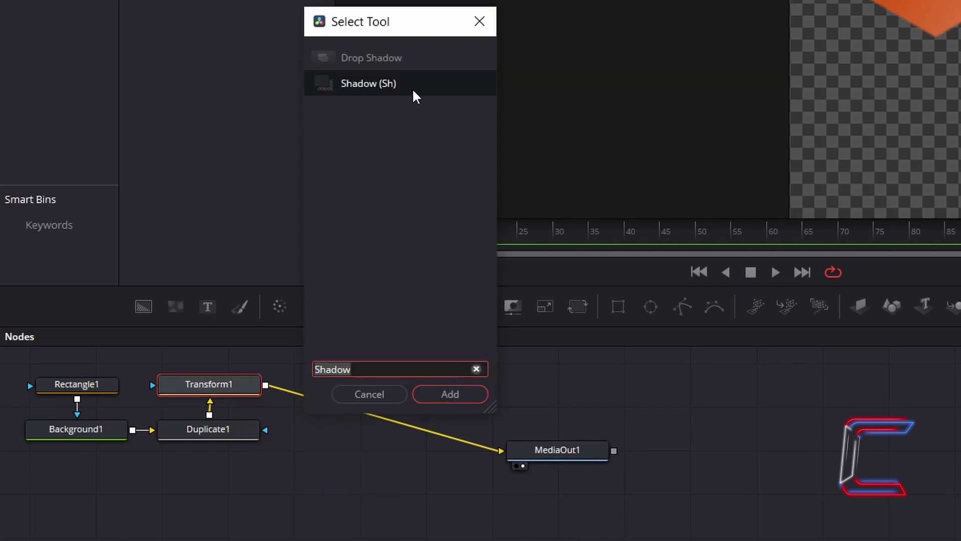
pyautogui.click(475, 392)
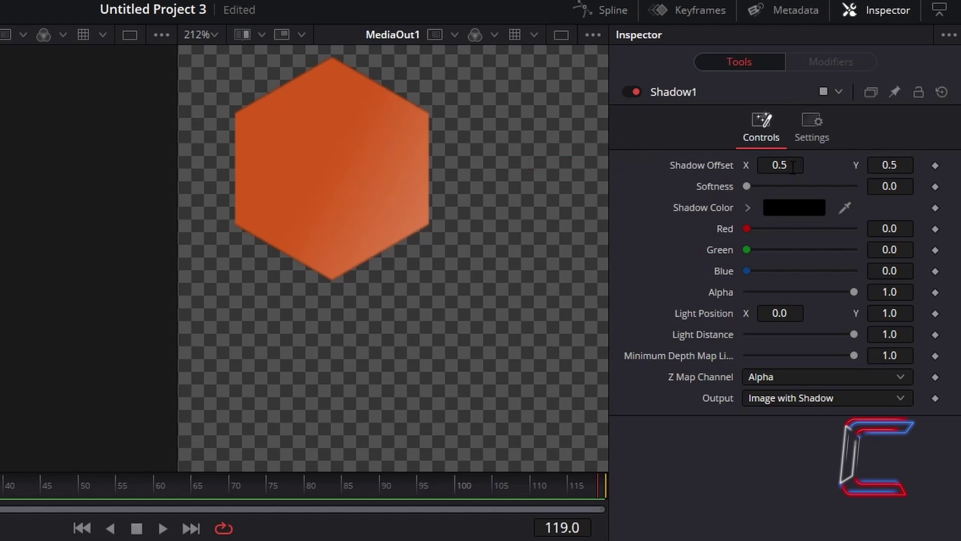
pyautogui.write('0.495')
pyautogui.press('Tab')
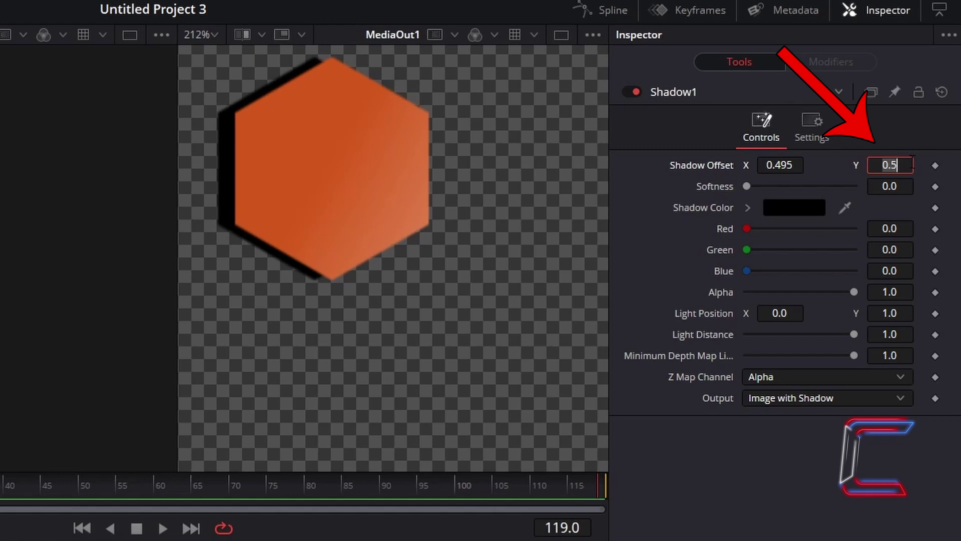
pyautogui.write('05')
pyautogui.press('Tab')
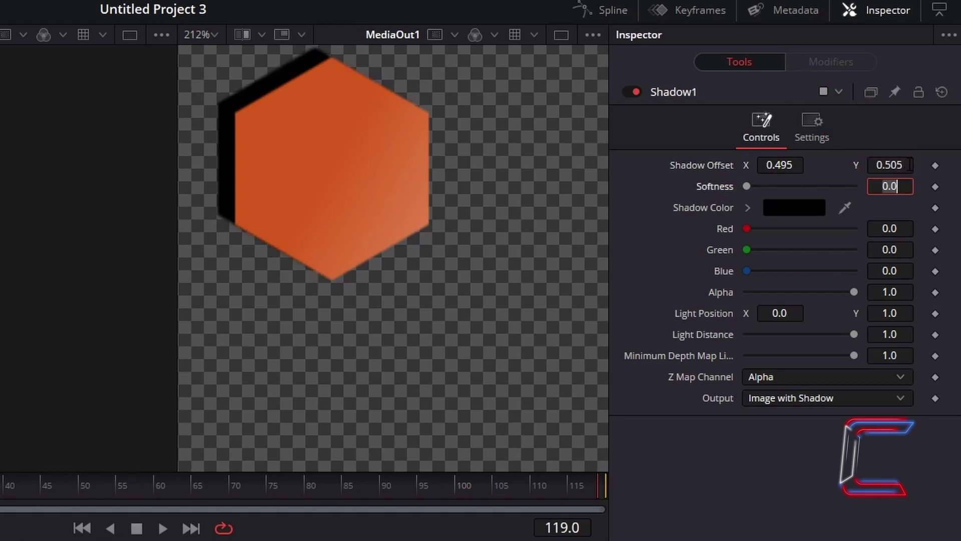
# Make the shadow dark red #35170e at 0.75 alpha and fit the viewer to the frame.
pyautogui.click(800, 207)
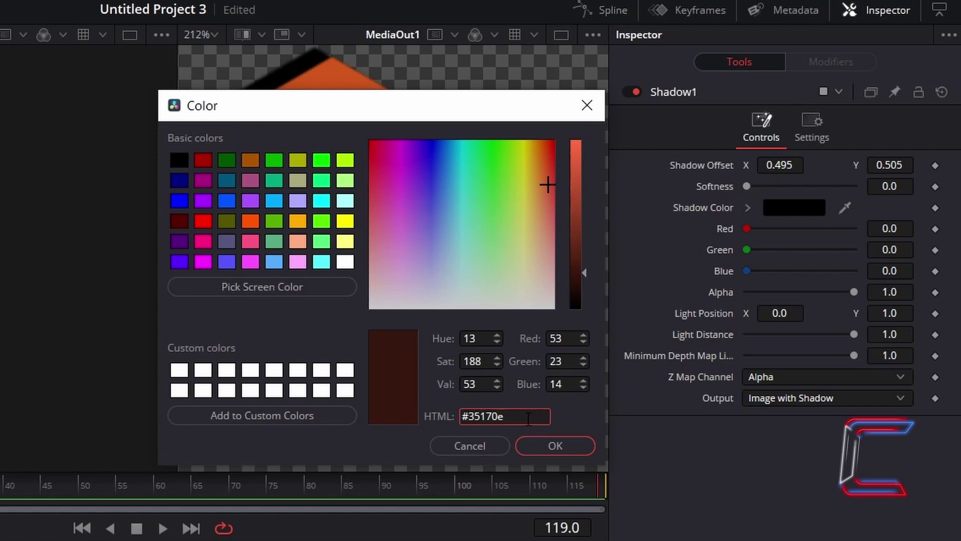
pyautogui.click(581, 449)
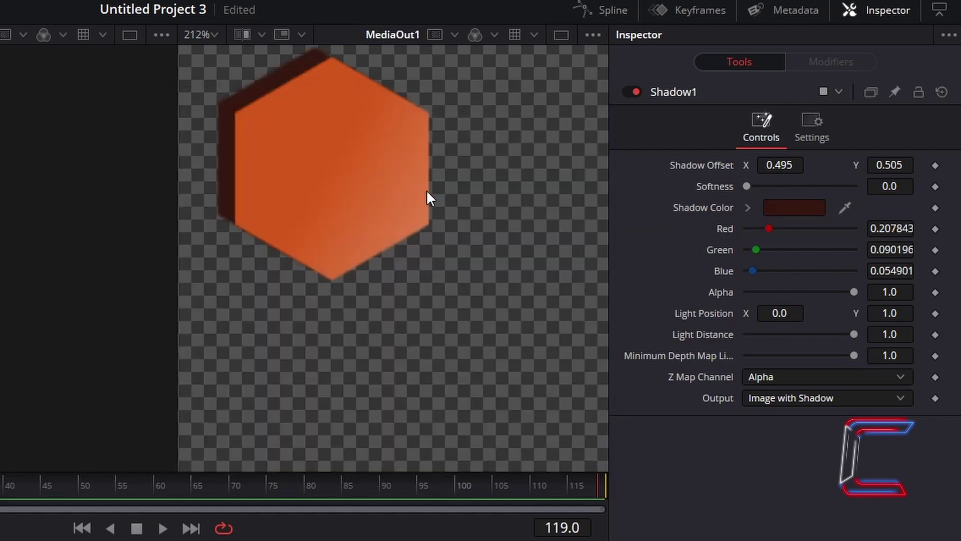
pyautogui.click(906, 293)
pyautogui.write('0.75')
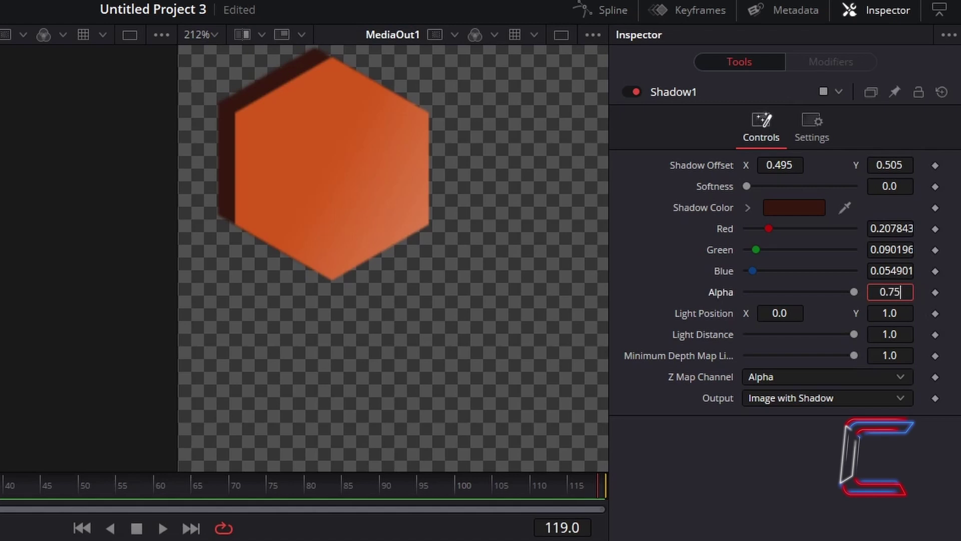
pyautogui.press('Return')
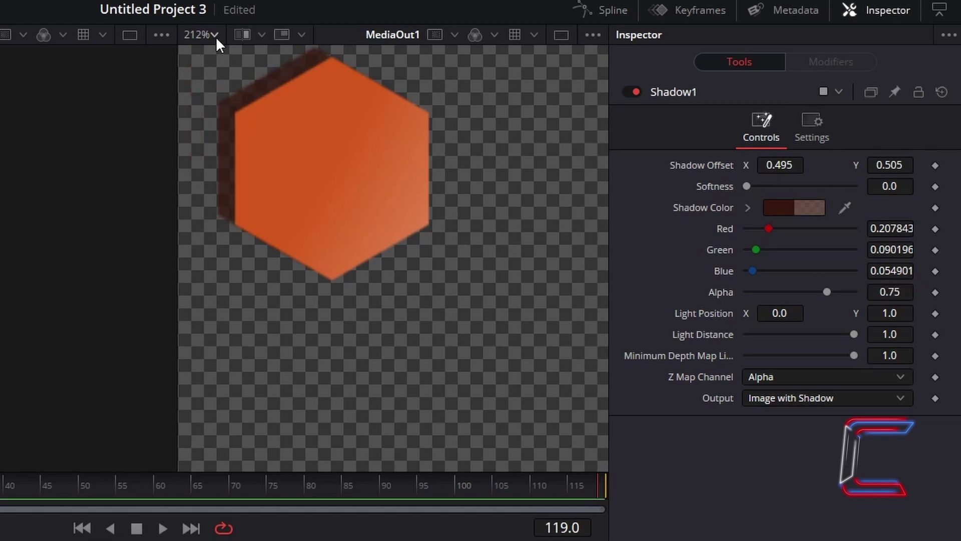
pyautogui.click(215, 37)
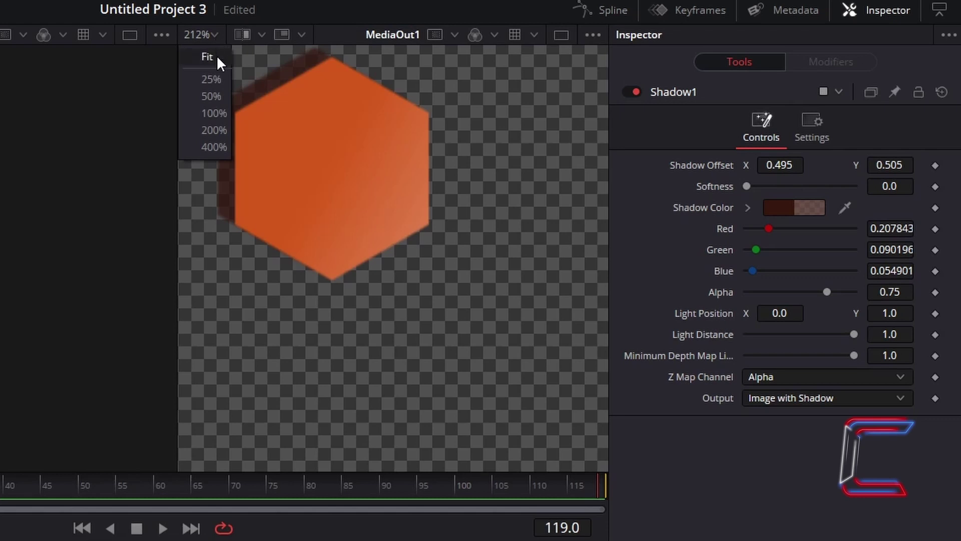
pyautogui.click(218, 56)
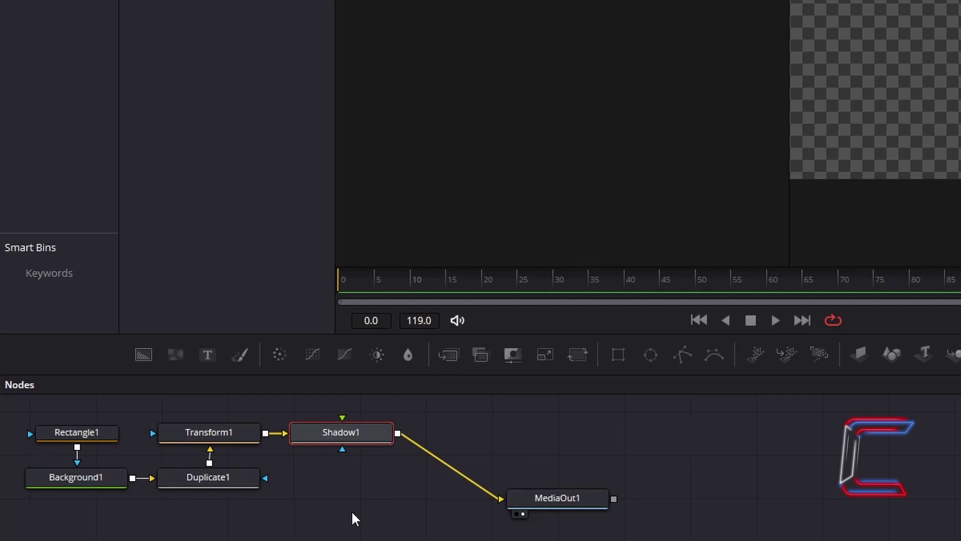
# Add a Duplicate node after the shadow with 20 copies and Center X 0.5666.
pyautogui.hotkey('shift', 'space')
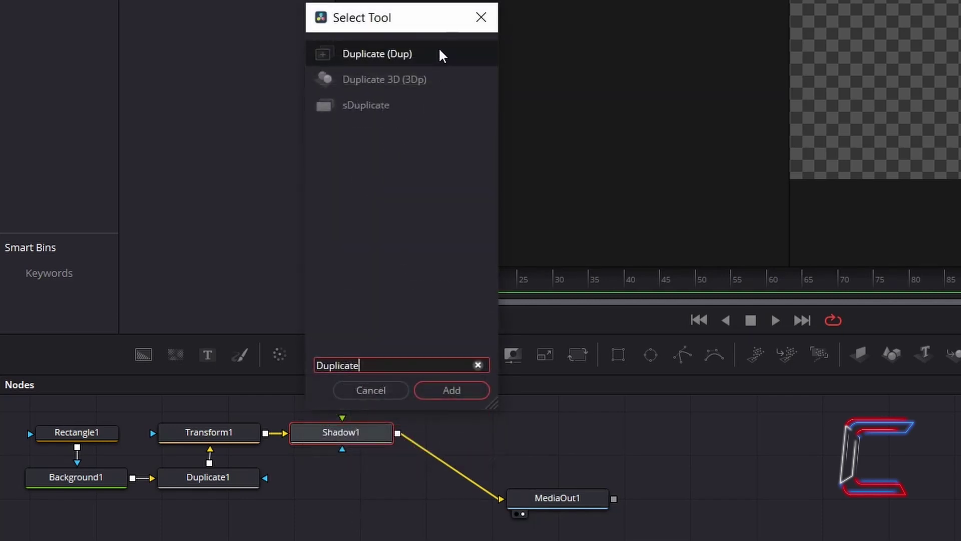
pyautogui.click(452, 392)
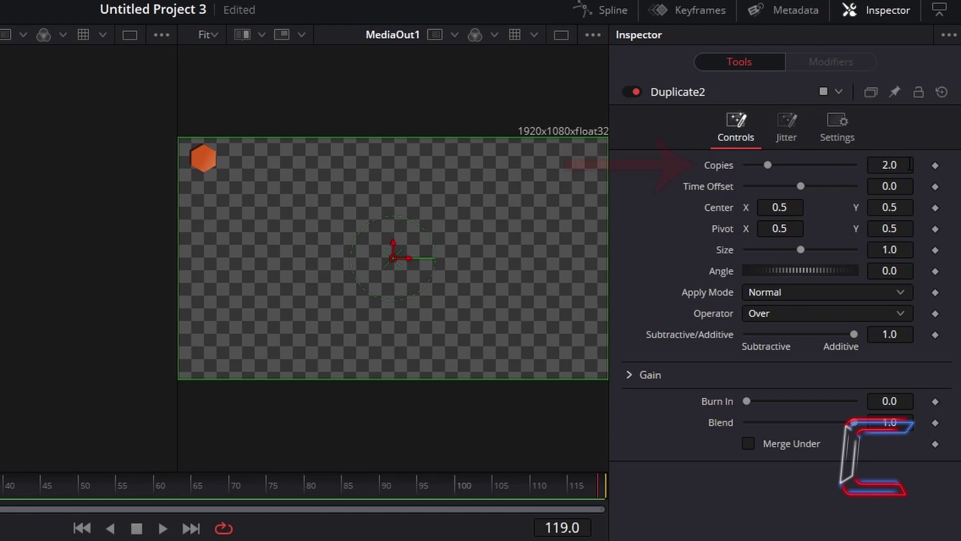
pyautogui.click(910, 165)
pyautogui.write('20')
pyautogui.press('Tab')
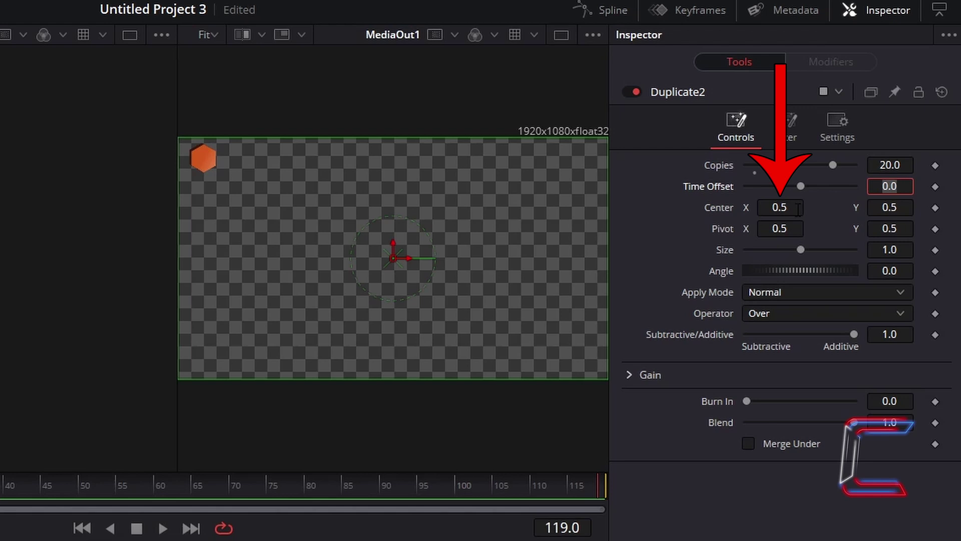
pyautogui.click(799, 207)
pyautogui.write('666')
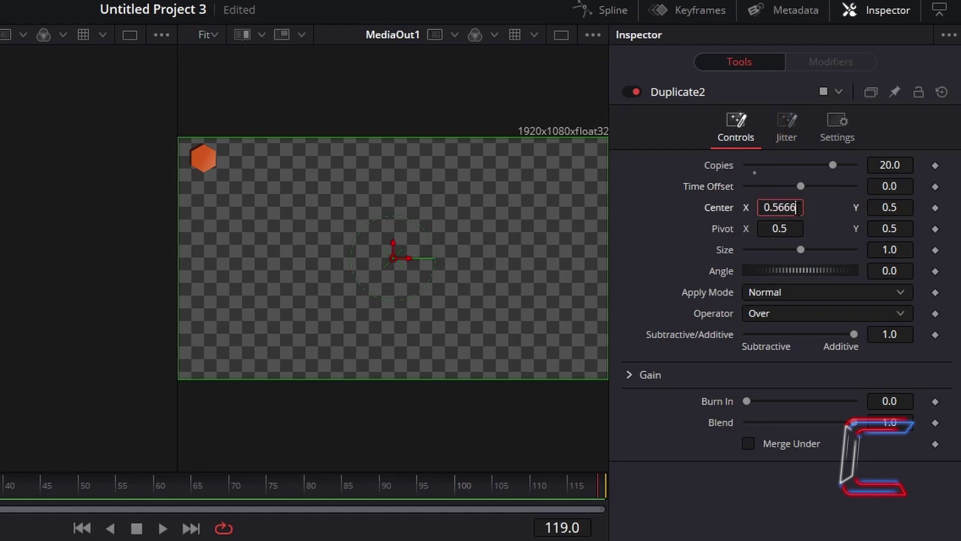
pyautogui.press('Tab')
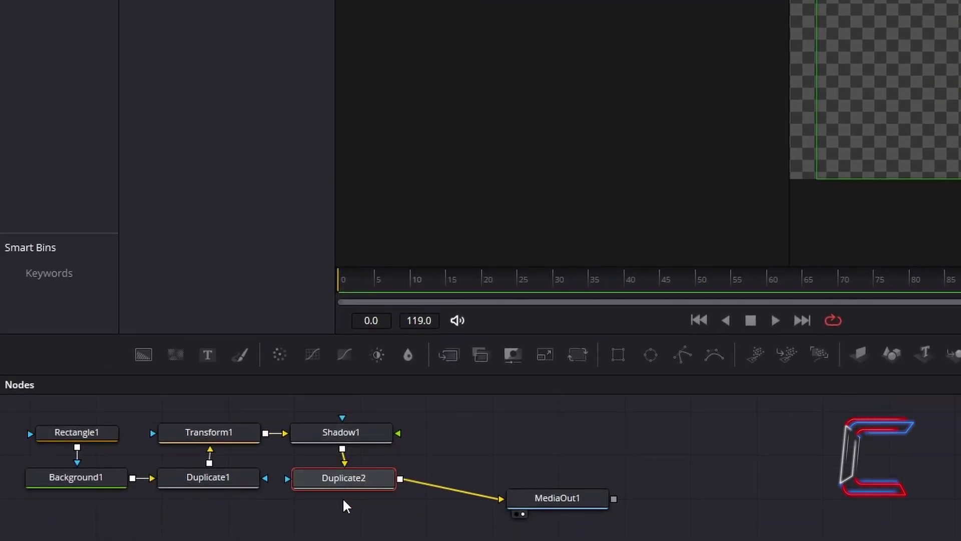
# Add a 2D Duplicate node after Duplicate2.
pyautogui.hotkey('shift', 'space')
pyautogui.write('Duplicate')
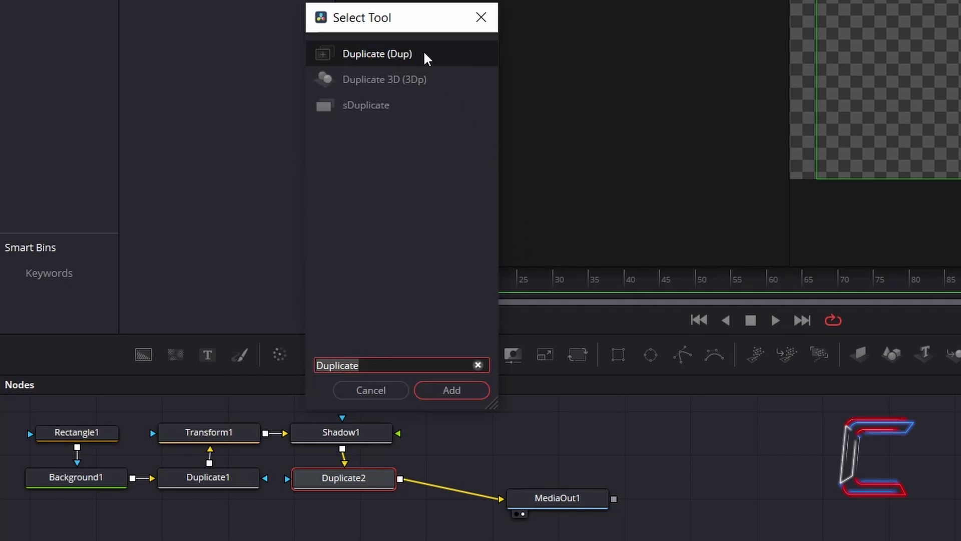
pyautogui.click(427, 57)
pyautogui.click(465, 391)
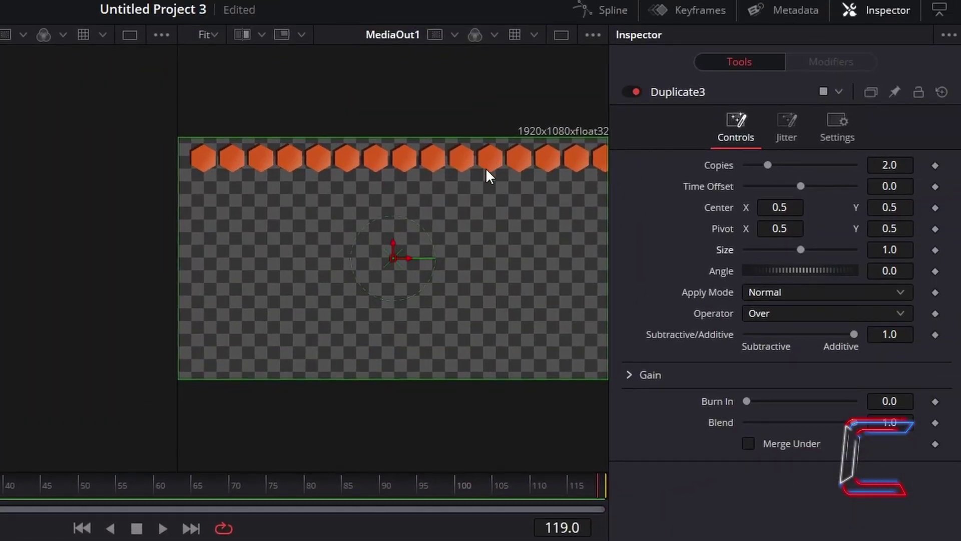
# Offset the new copy to Center Y 0.4 and Center X 0.534 for a staggered row.
pyautogui.click(908, 208)
pyautogui.press('BackSpace')
pyautogui.write('4')
pyautogui.press('Tab')
pyautogui.click(780, 207)
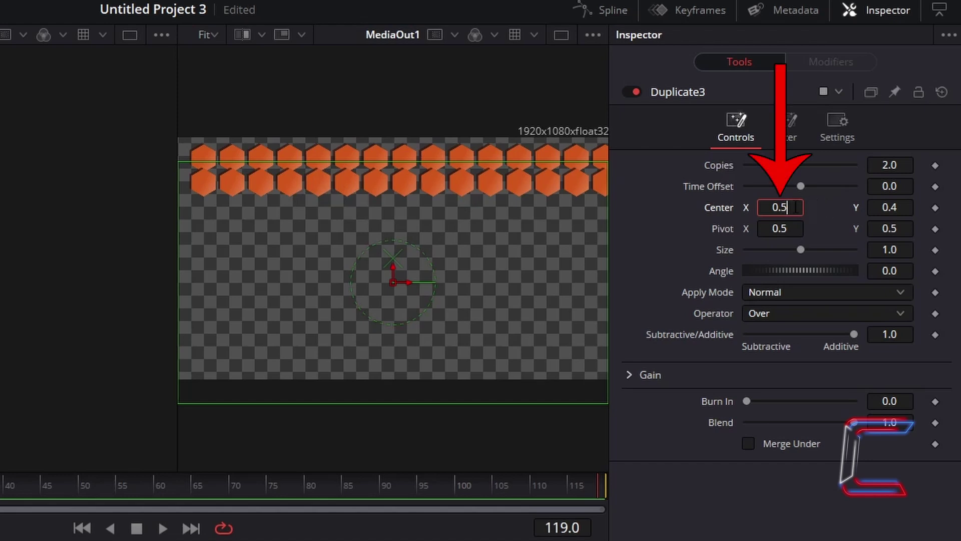
pyautogui.write('34')
pyautogui.press('Tab')
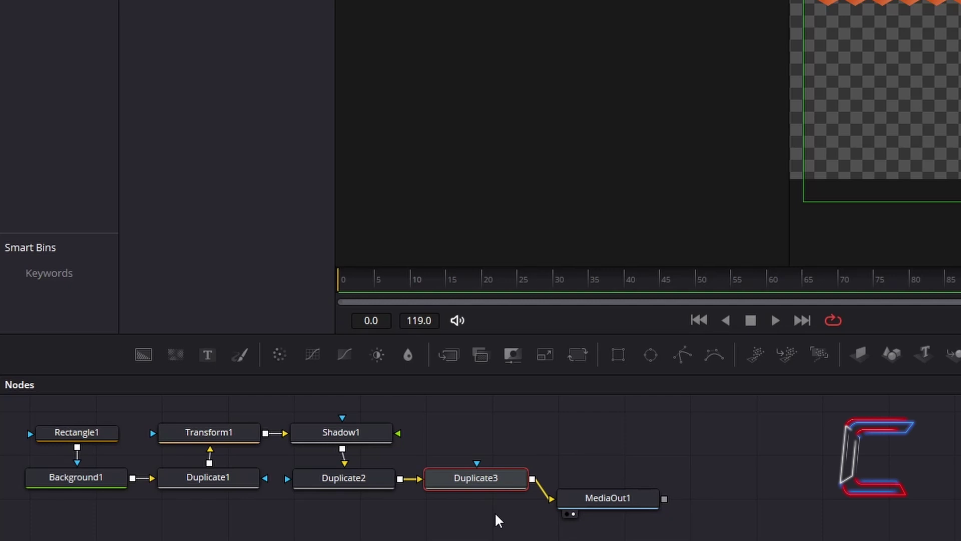
pyautogui.hotkey('shift', 'space')
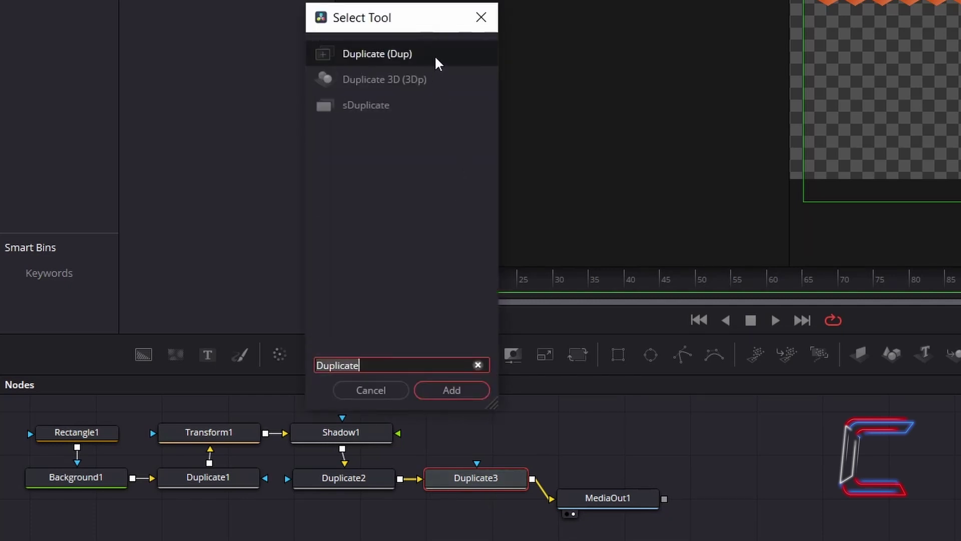
# Add a Duplicate node after Duplicate3 with 10 copies and Center Y 0.3.
pyautogui.click(452, 391)
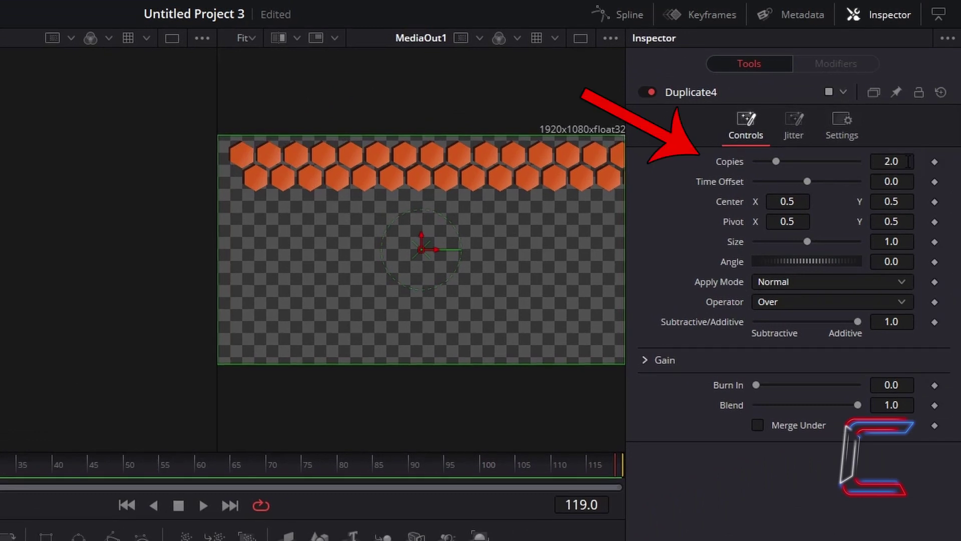
pyautogui.click(909, 161)
pyautogui.write('10')
pyautogui.press('Tab')
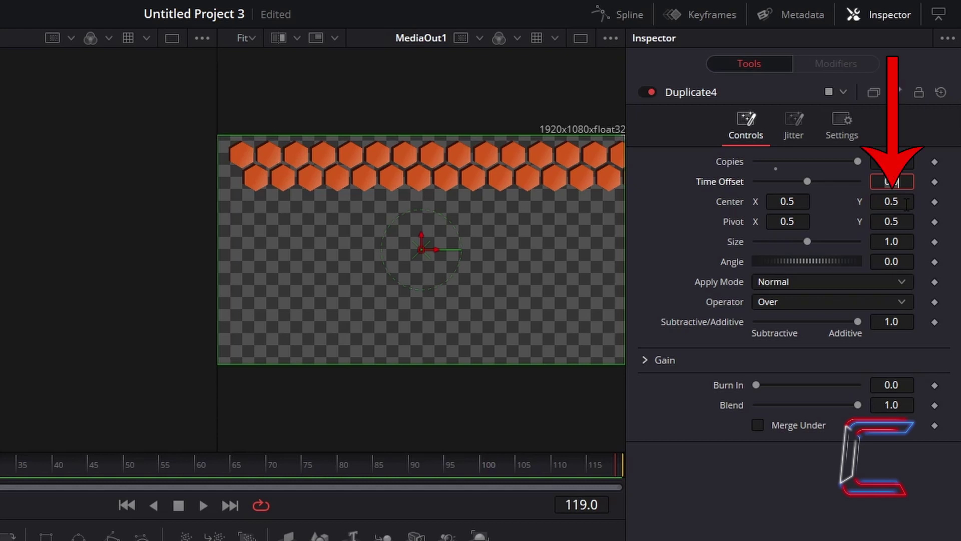
pyautogui.click(896, 202)
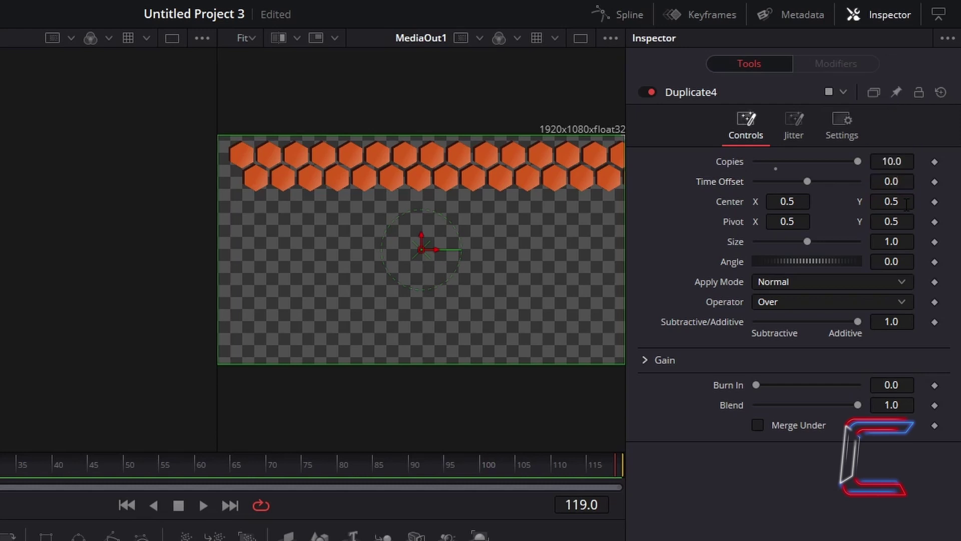
pyautogui.write('0.3')
pyautogui.press('Tab')
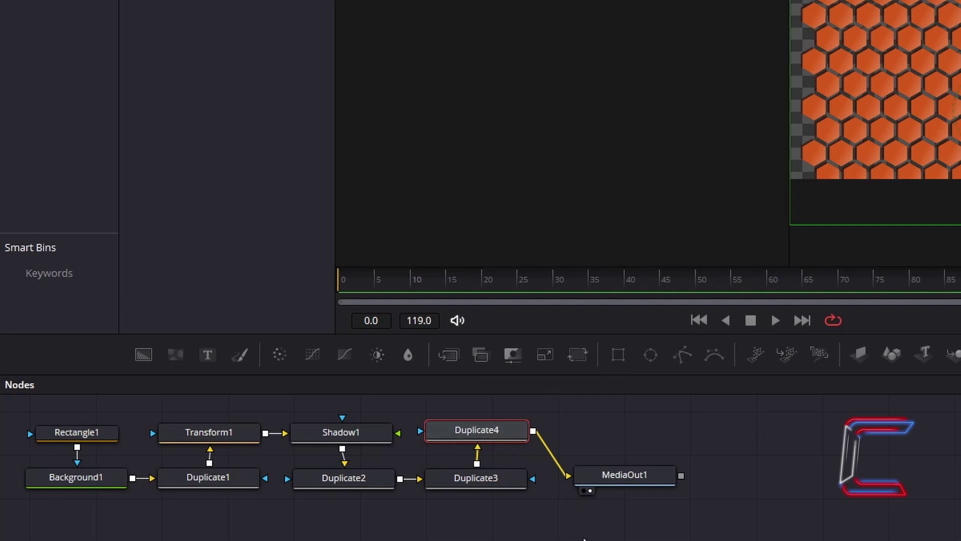
# Add a Transform node after Duplicate4 and set its Size to 1.1.
pyautogui.hotkey('shift', 'space')
pyautogui.write('transform')
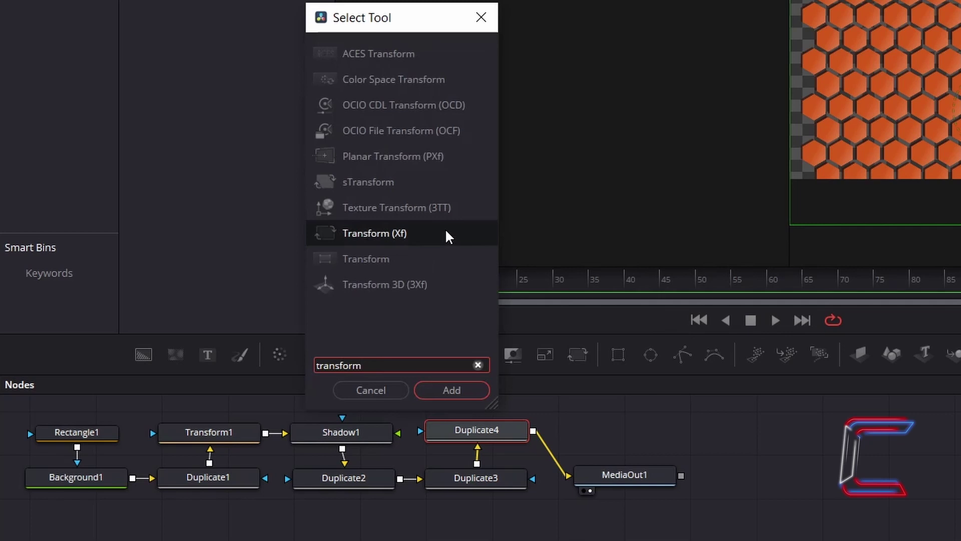
pyautogui.click(446, 228)
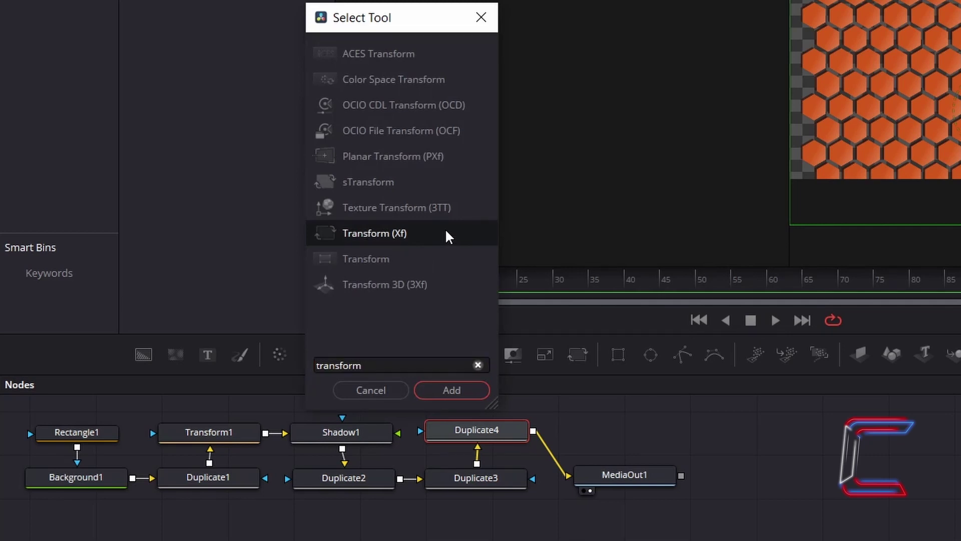
pyautogui.click(446, 393)
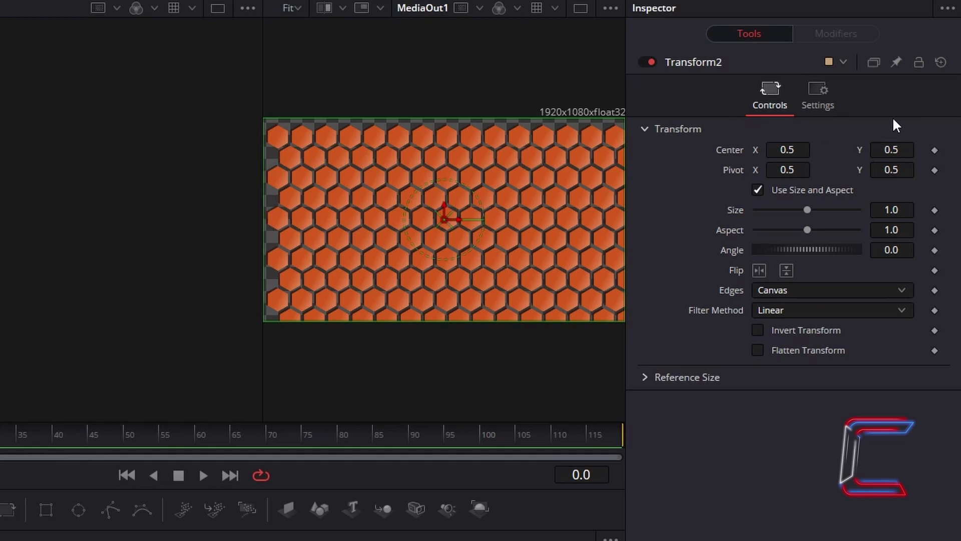
pyautogui.click(910, 207)
pyautogui.press('BackSpace')
pyautogui.write('1')
pyautogui.press('Tab')
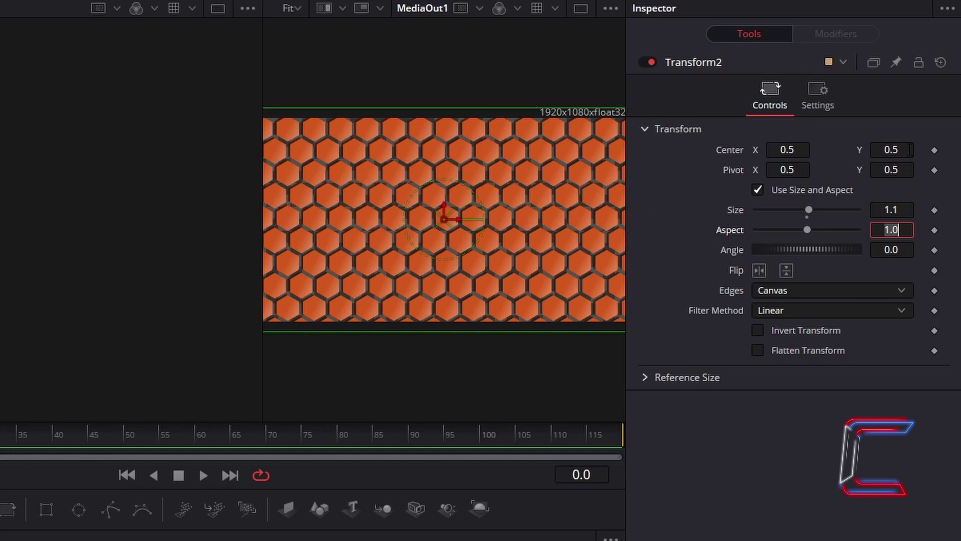
# Move the grid's center to X 0.49 and Y 0.54.
pyautogui.click(803, 149)
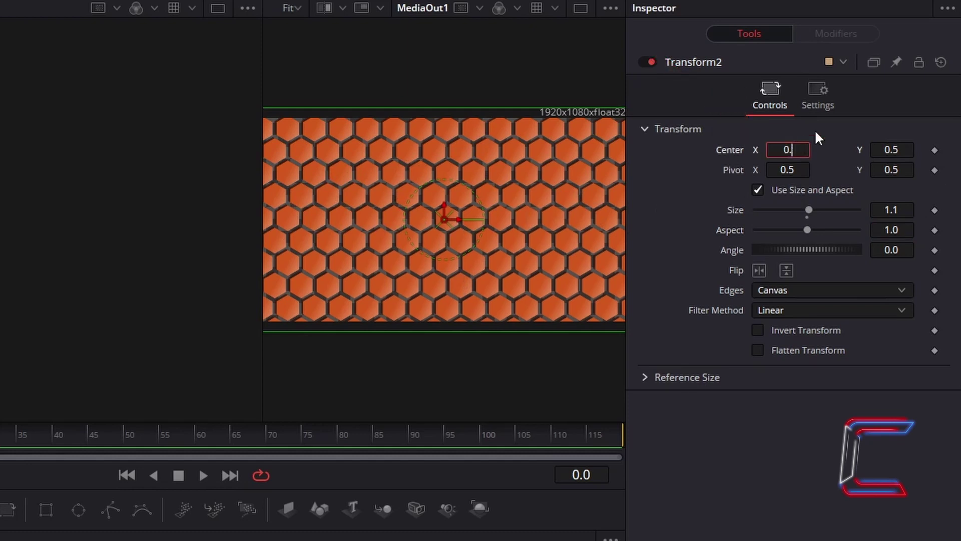
pyautogui.write('49')
pyautogui.press('Tab')
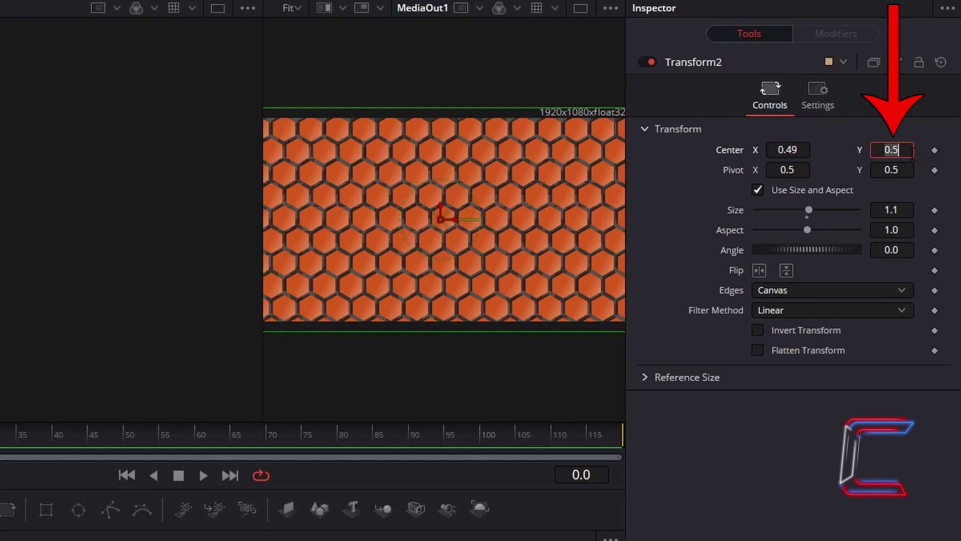
pyautogui.write('0.54')
pyautogui.press('Tab')
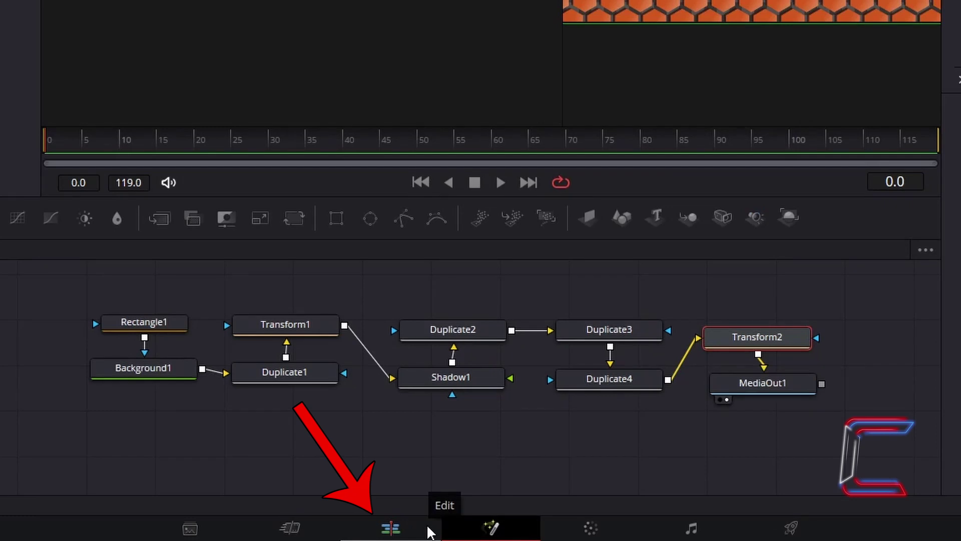
# On the Edit page, drag the Open FX Light Rays effect onto the Fusion Composition clip.
pyautogui.click(429, 530)
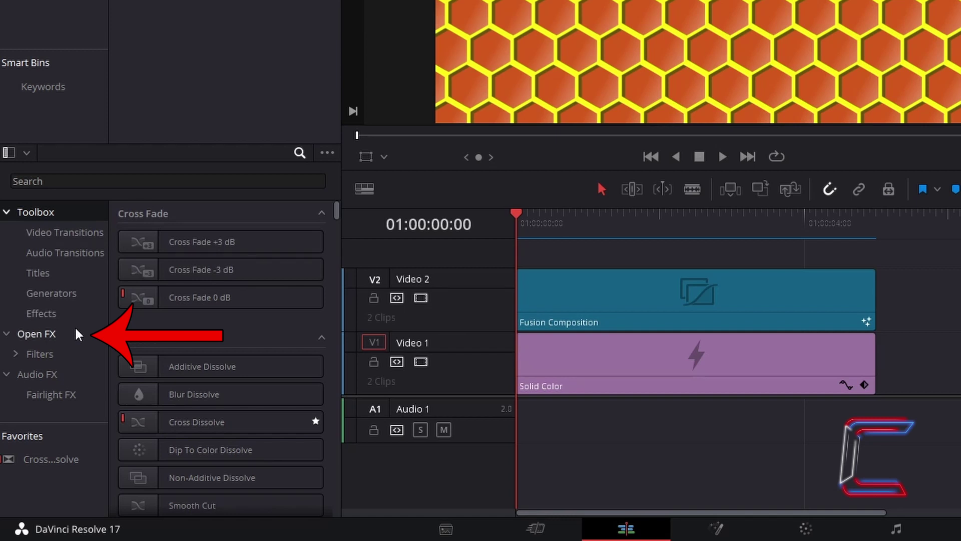
pyautogui.click(75, 330)
pyautogui.click(236, 181)
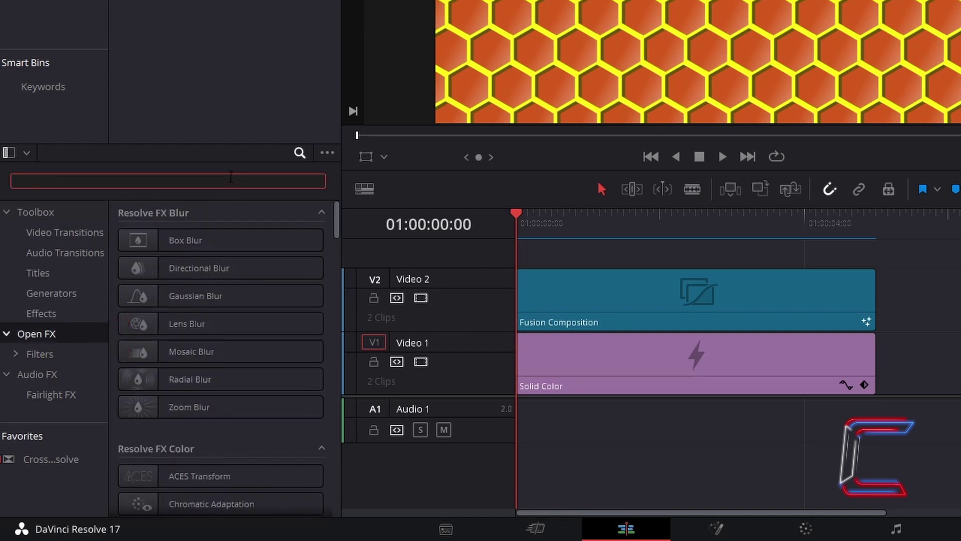
pyautogui.write('Light Rays')
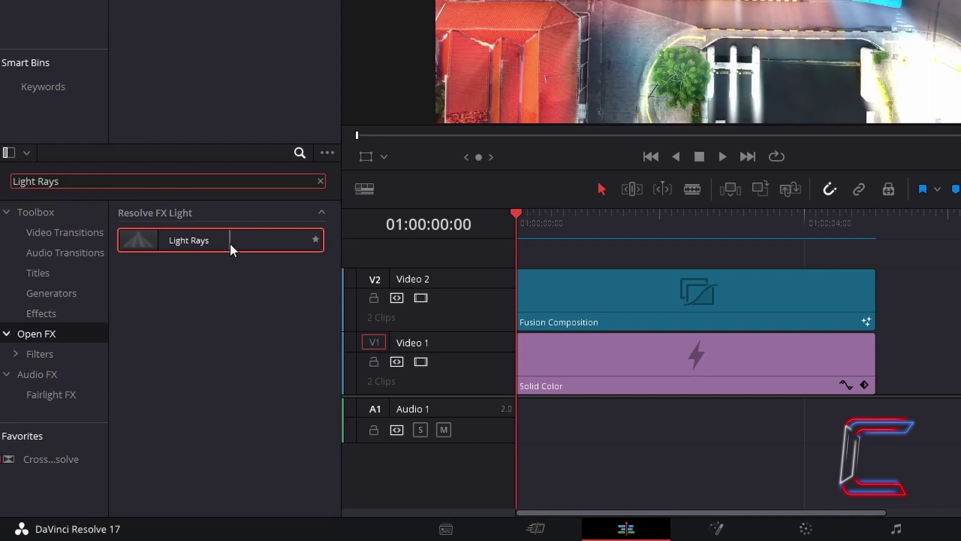
pyautogui.moveTo(232, 249); pyautogui.dragTo(574, 306)
pyautogui.click(572, 301)
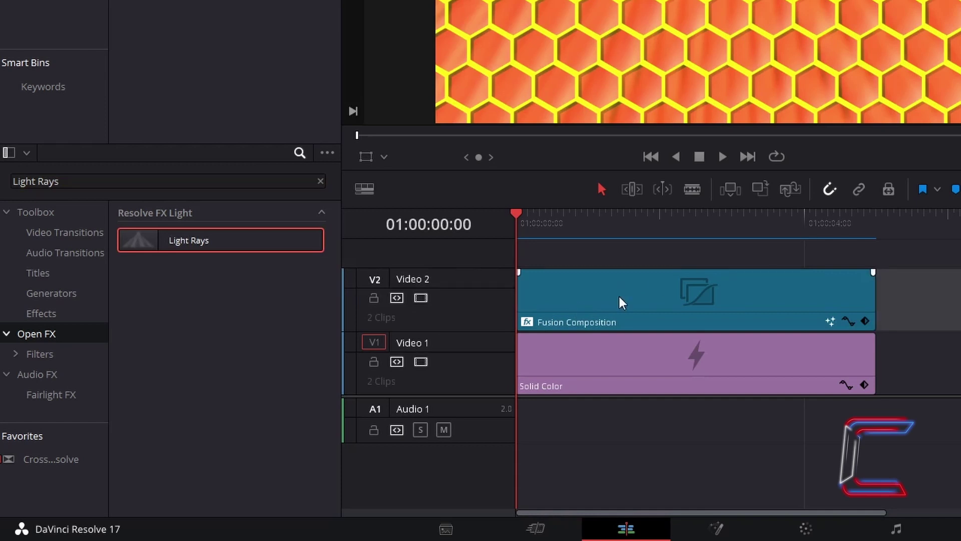
# Set the clip's Light Rays to At An Angle, Soften 0.100 and Brightness 0.200.
pyautogui.click(620, 297)
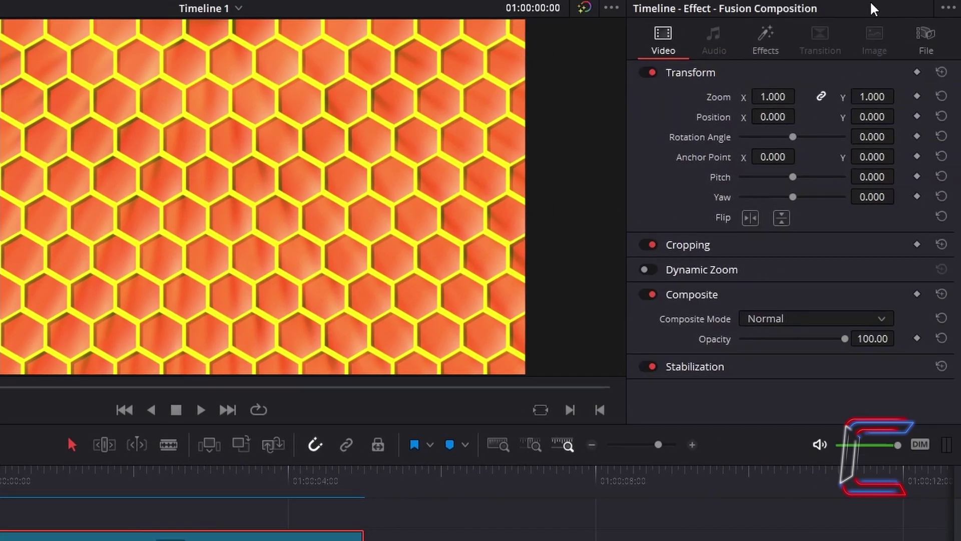
pyautogui.click(788, 42)
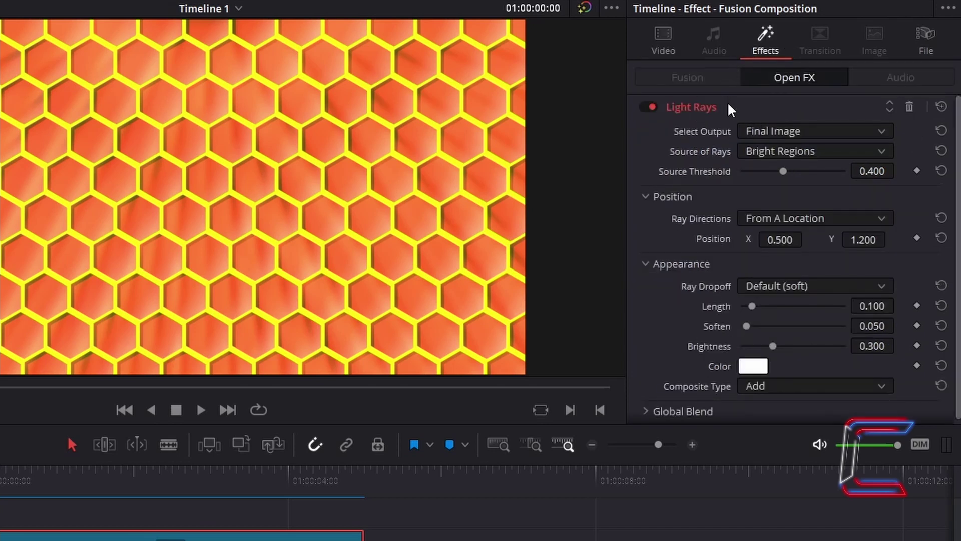
pyautogui.click(851, 220)
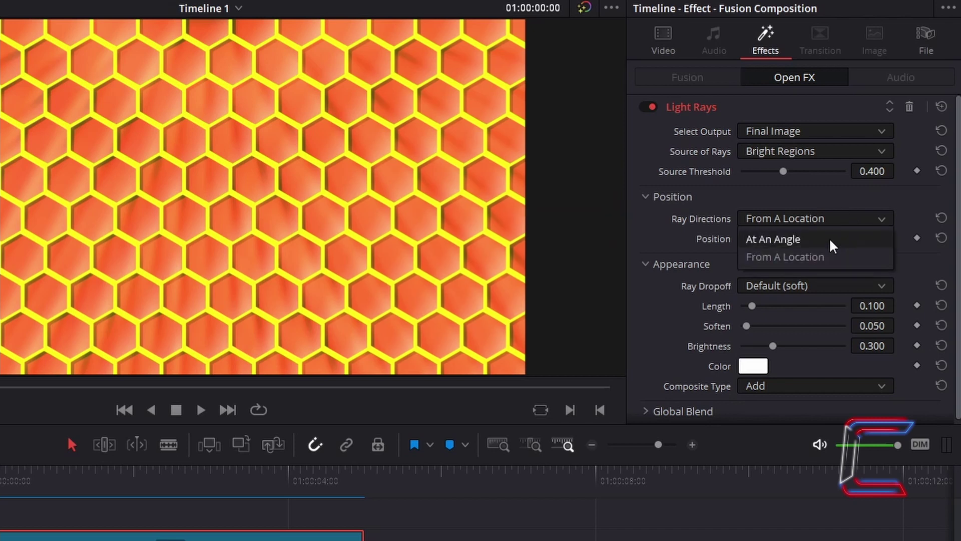
pyautogui.click(801, 240)
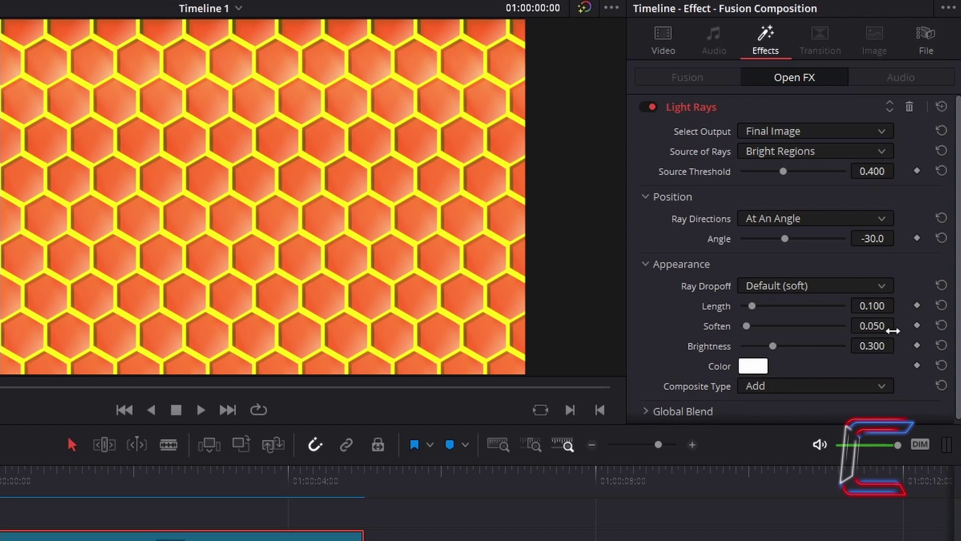
pyautogui.moveTo(881, 329); pyautogui.dragTo(888, 323)
pyautogui.moveTo(886, 351); pyautogui.dragTo(872, 350)
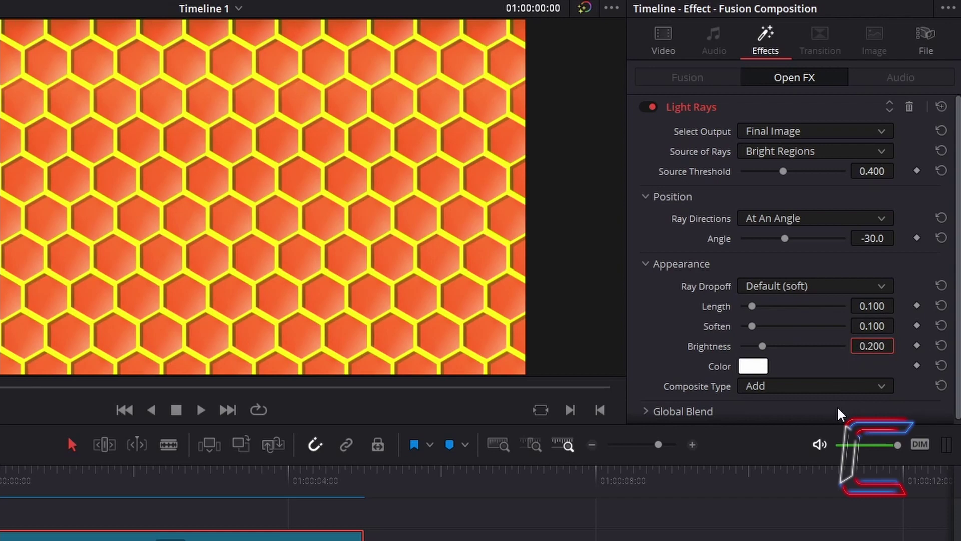